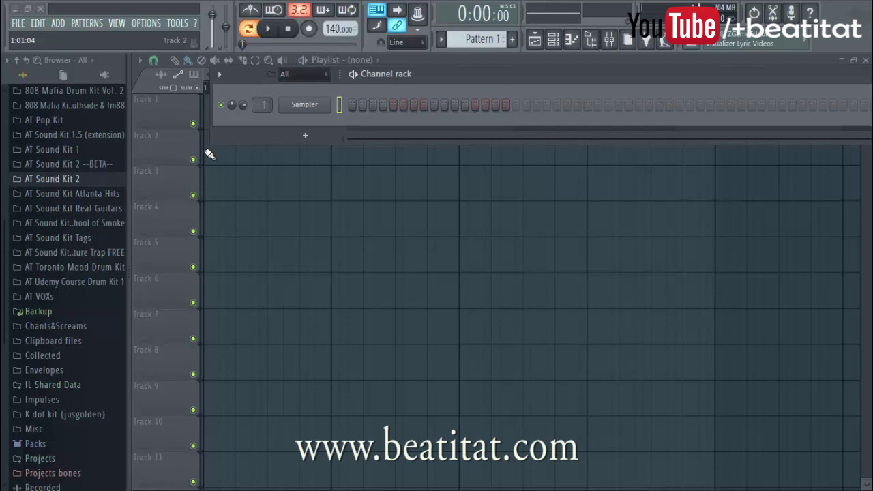
Insert an FL Keys channel above the Sampler channel and open its piano roll
right_click(315, 107)
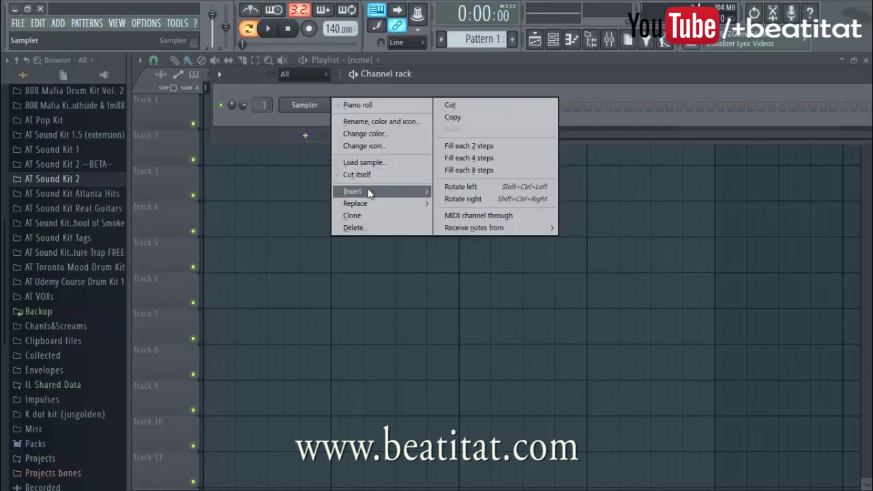
mouse_move(367, 188)
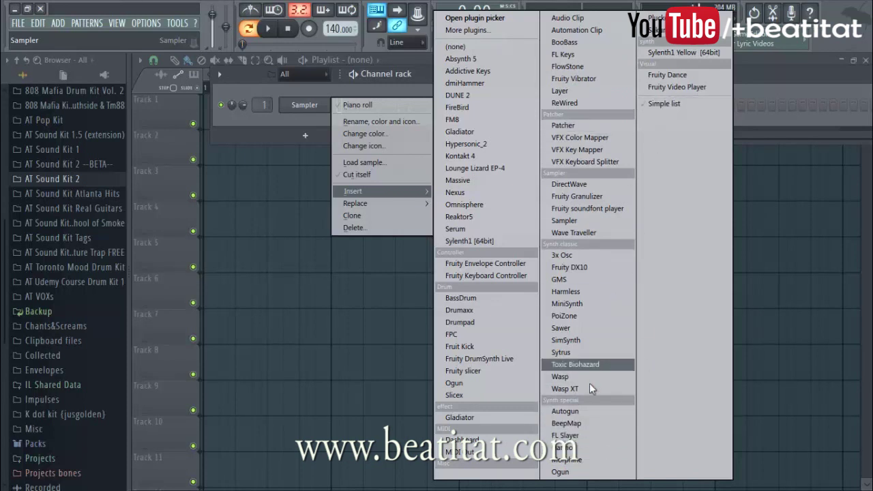
left_click(588, 59)
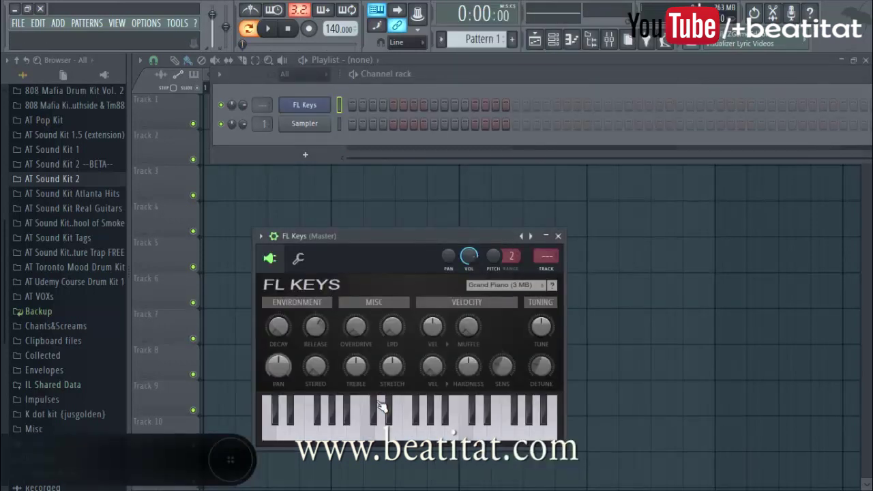
right_click(312, 111)
left_click(371, 106)
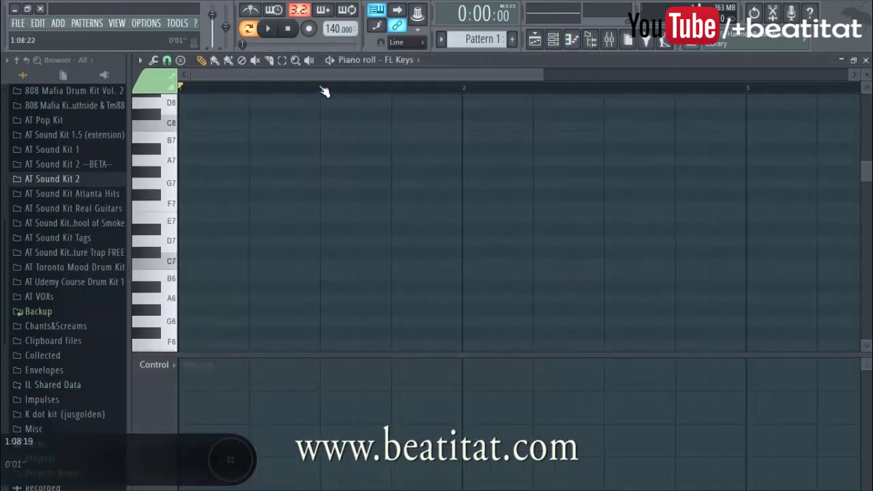
scroll(325, 91, "down", 3)
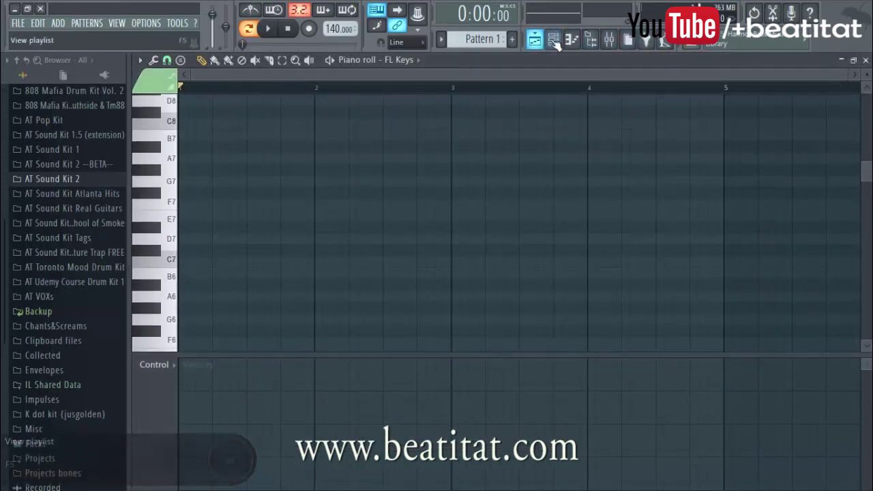
left_click(554, 41)
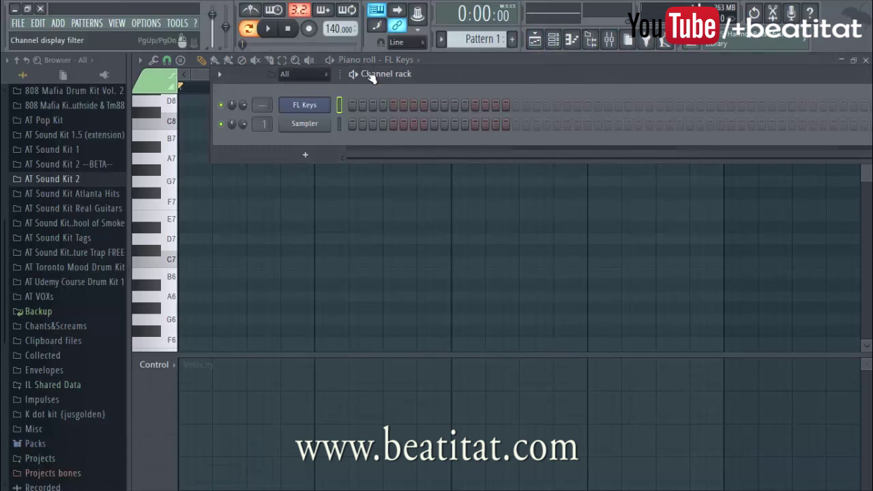
right_click(327, 104)
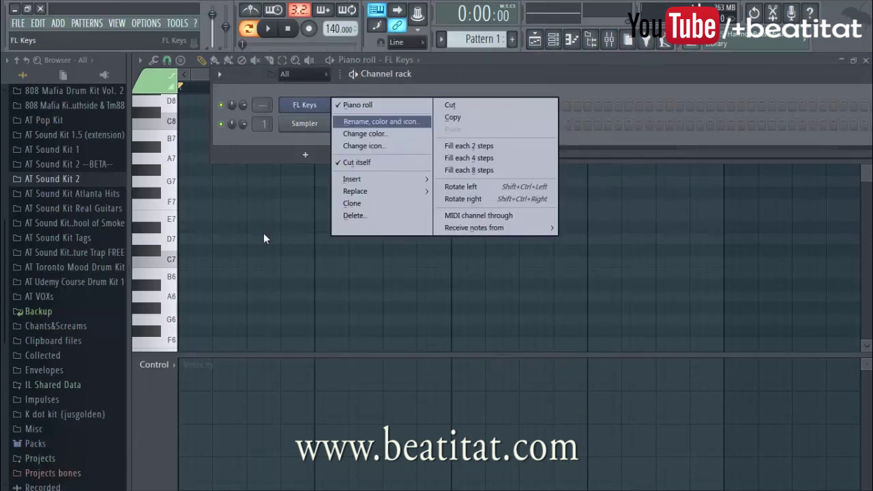
left_click(264, 235)
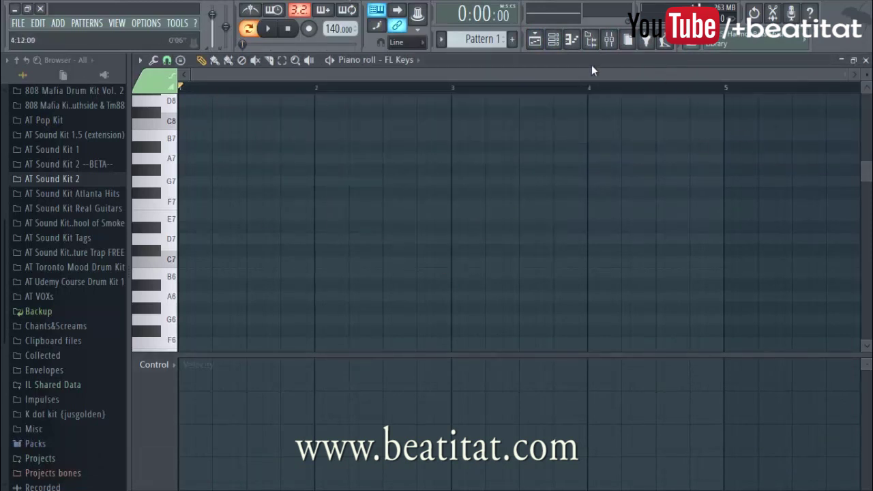
Hide the browser so the FL Keys piano roll takes up the full width of the workspace
left_click(572, 39)
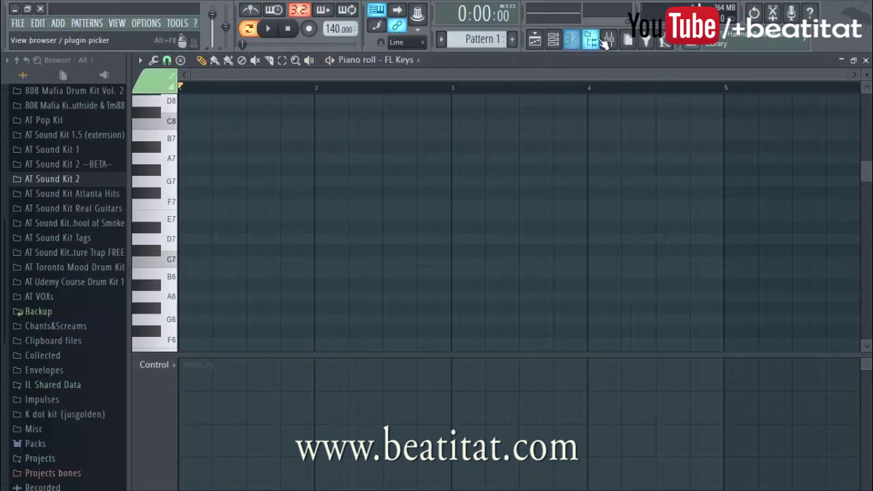
left_click(609, 39)
left_click(610, 40)
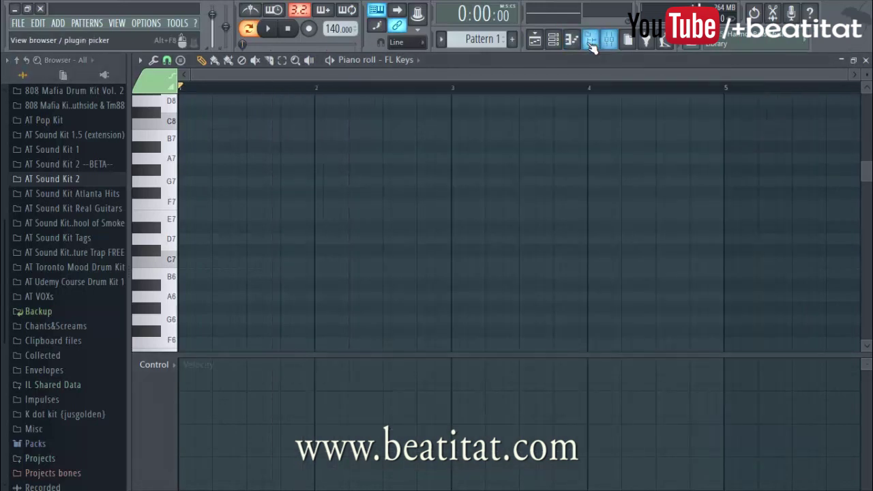
left_click(628, 39)
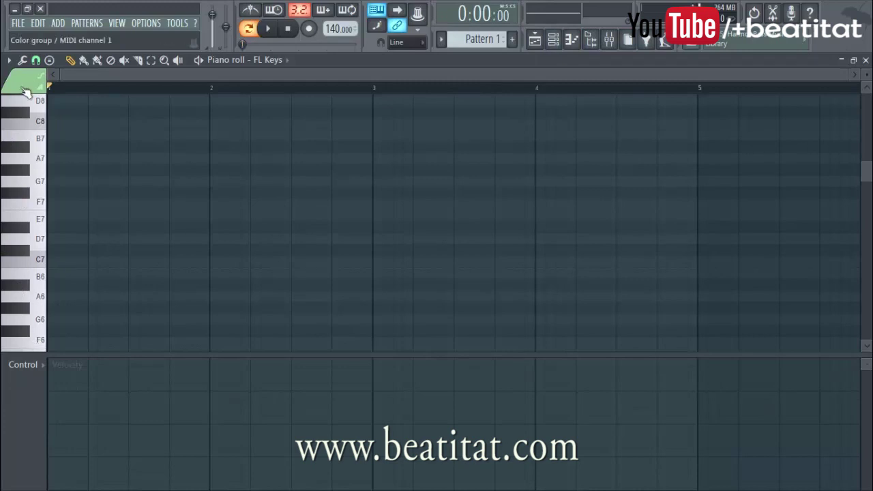
Audition the C8 and C7 keys on the piano roll's keyboard
left_click(43, 126)
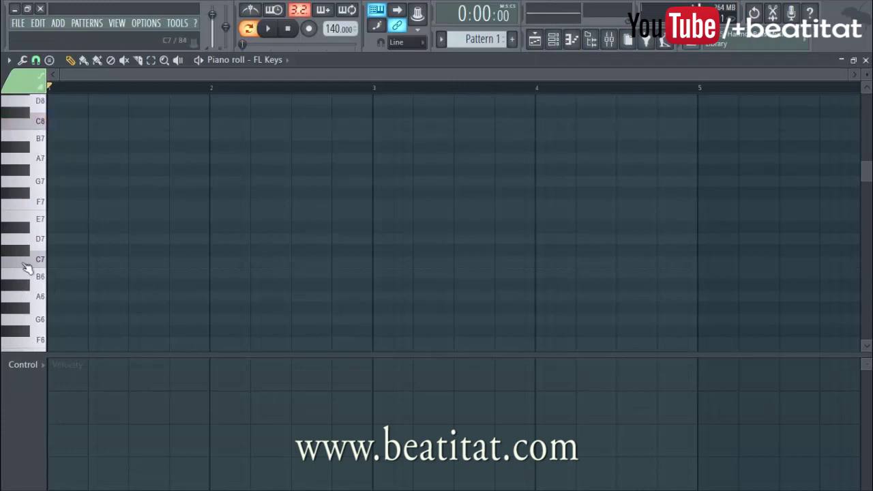
left_click(43, 266)
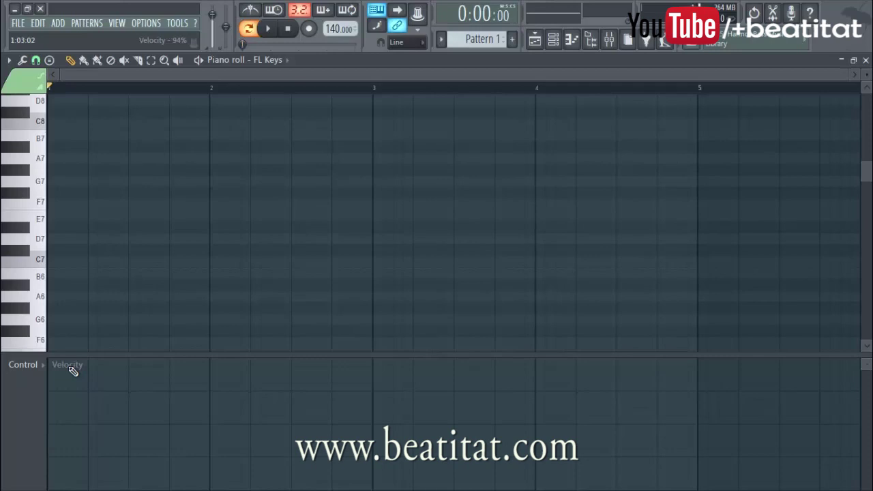
Show note pan in the control lane and draw a D7 note spanning all of bar 1
left_click(38, 366)
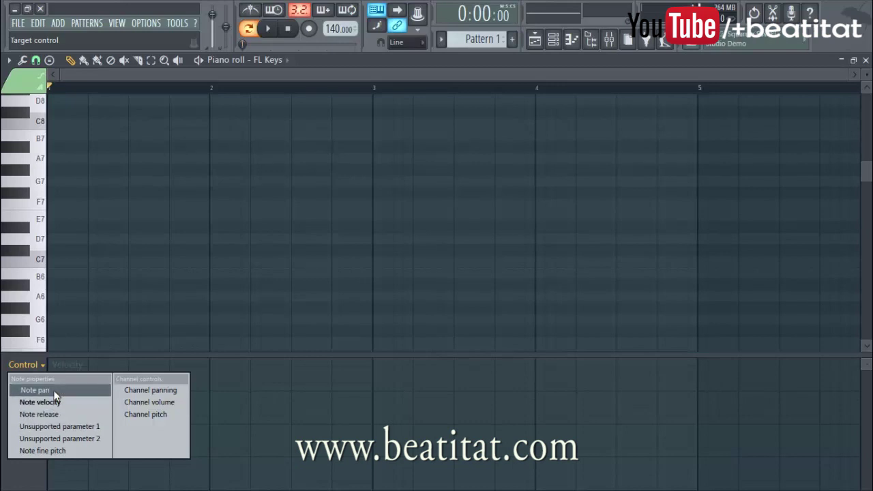
left_click(54, 390)
left_click(56, 240)
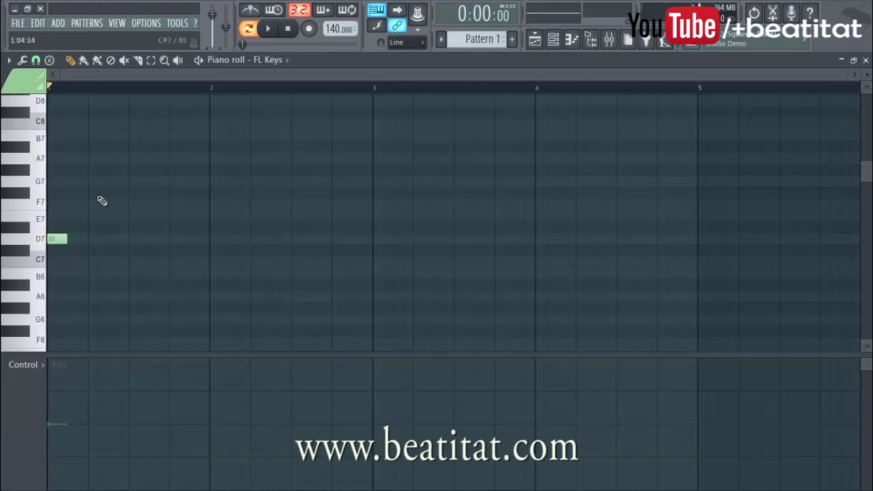
left_click_drag(67, 239, 206, 234)
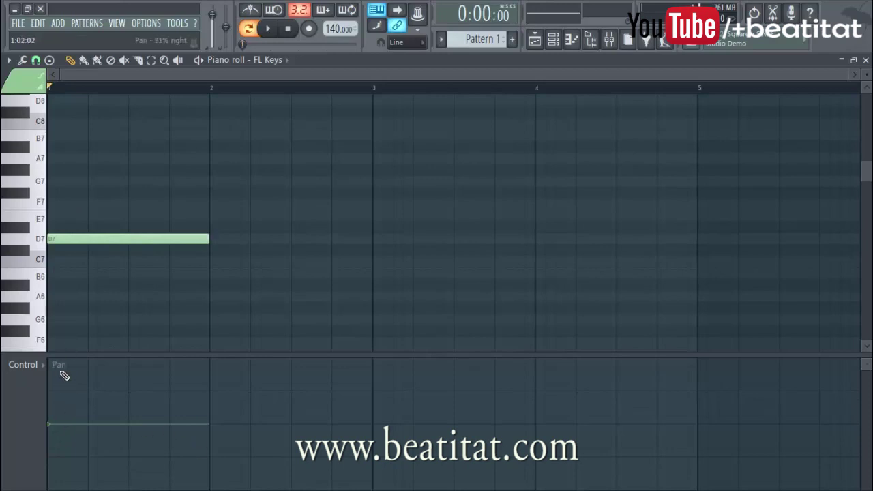
Audition the D7 note panned 100% right, and again panned 100% left
left_click_drag(67, 401, 73, 362)
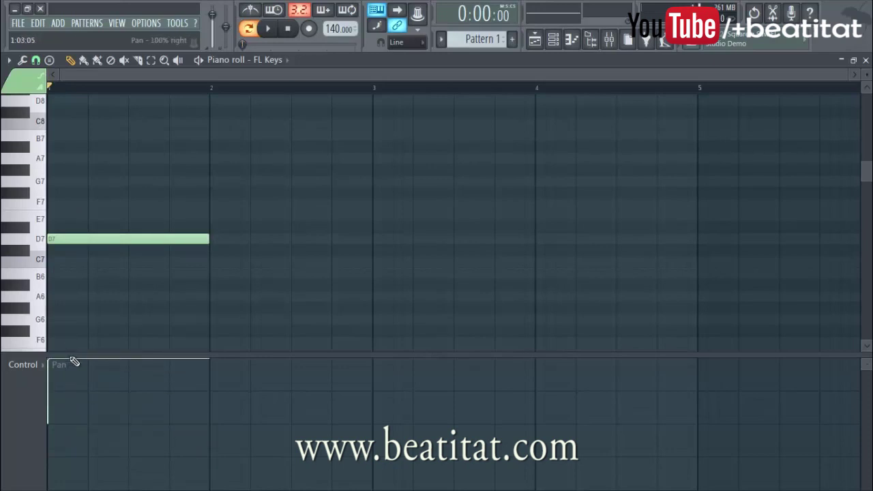
left_click(268, 31)
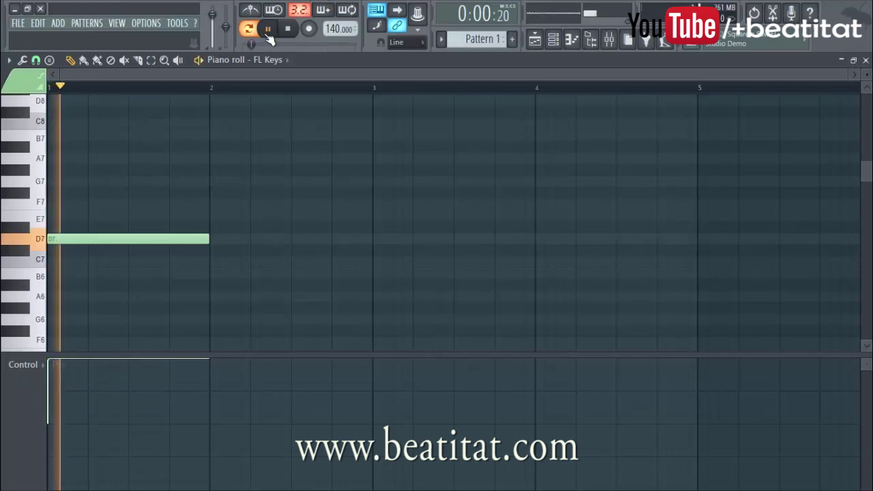
left_click(287, 30)
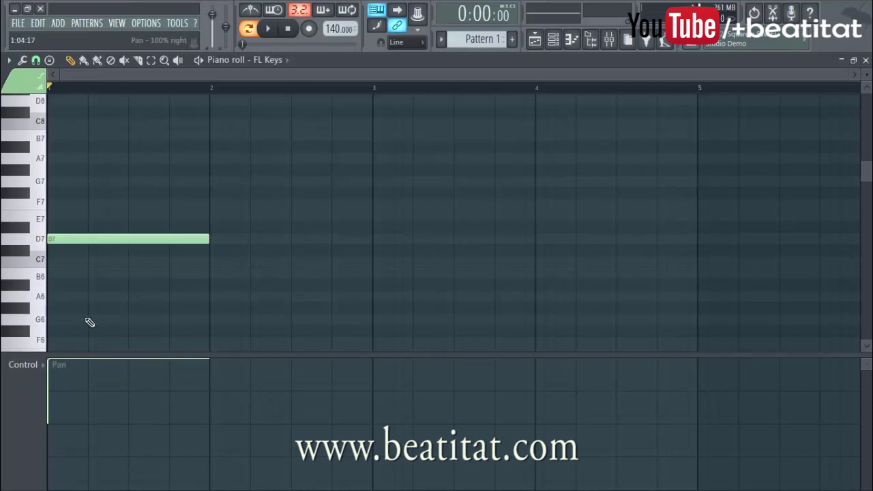
left_click(56, 489)
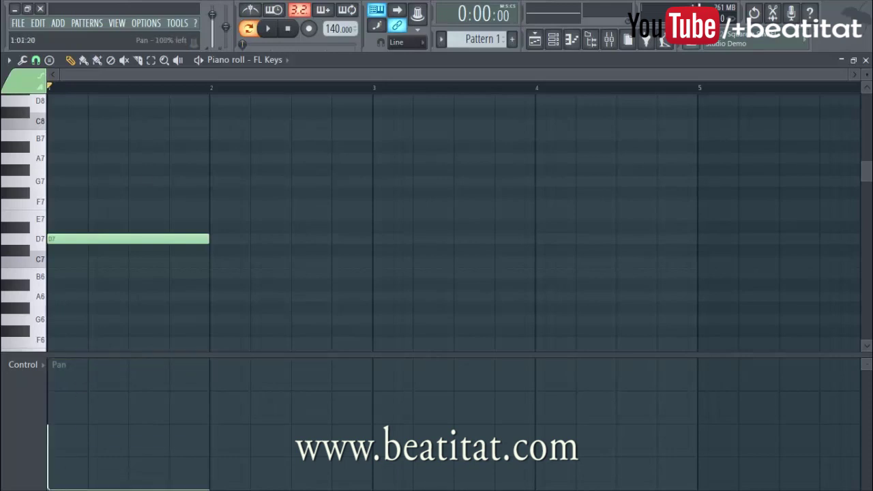
left_click(273, 30)
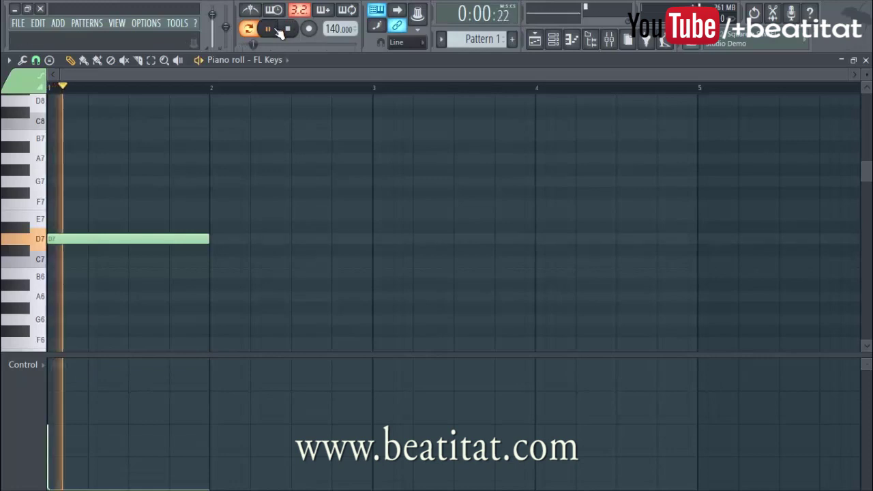
Set the D7 note's pan near centre at about 5% right, delete the note and stop playback
left_click(54, 424)
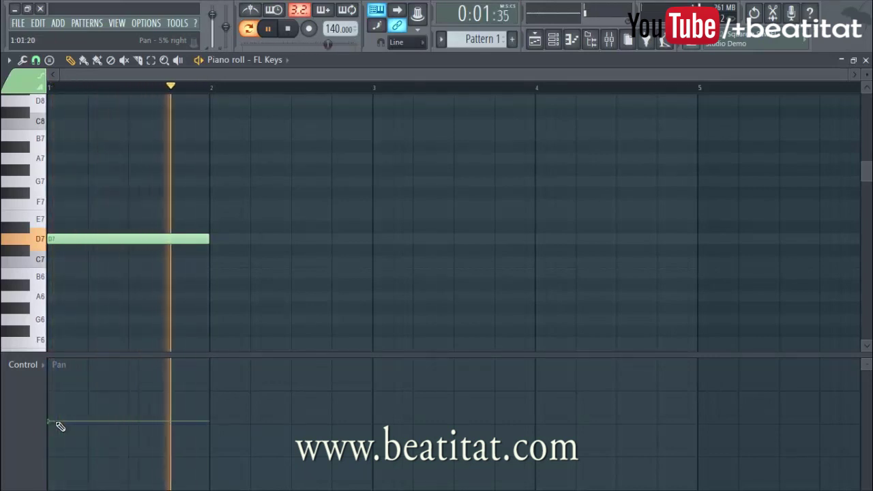
right_click(146, 241)
key("space")
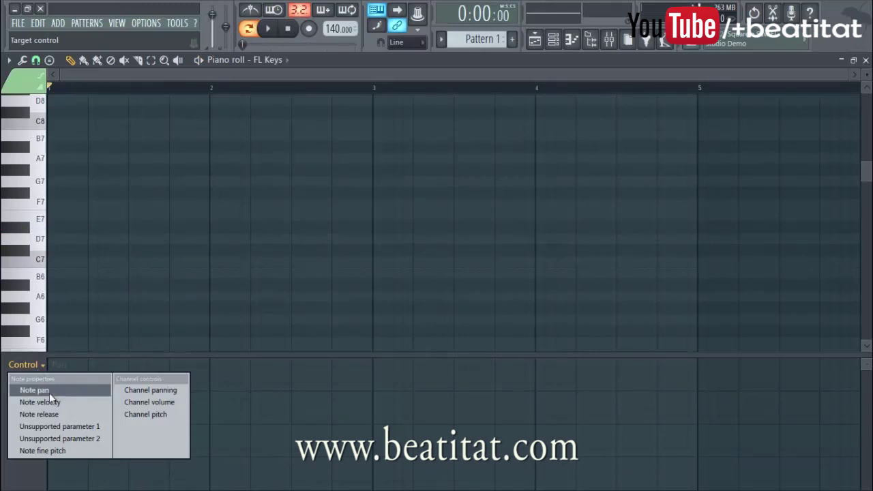
Show note velocity in the control lane and audition a D7 note at the start of bar 1 at low velocity before raising it
left_click(56, 408)
left_click_drag(70, 230, 49, 239)
left_click(66, 458)
key("space")
key("space")
left_click_drag(66, 458, 72, 397)
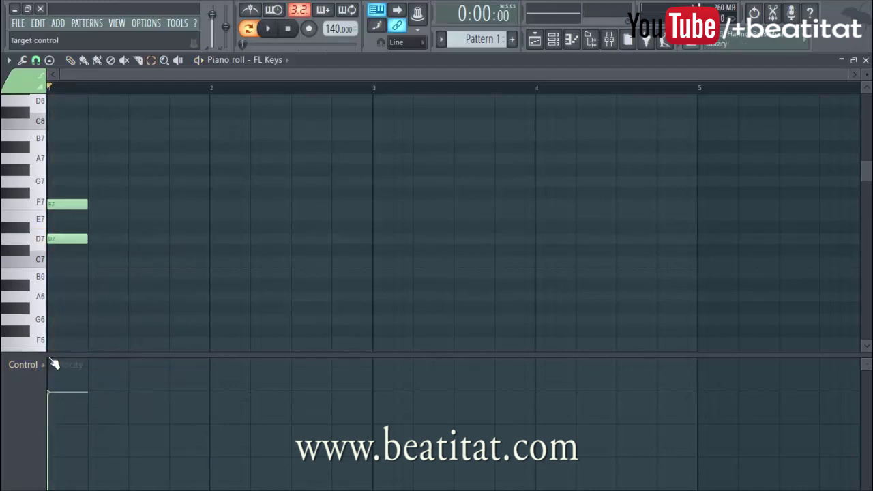
Select only the D7 note under F7, lower its velocity to about 41% and raise it again
left_click(85, 242)
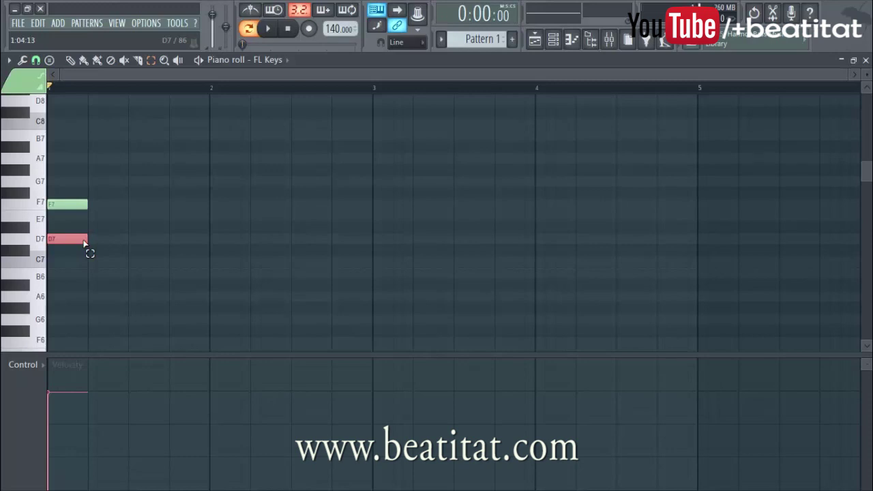
left_click(58, 437)
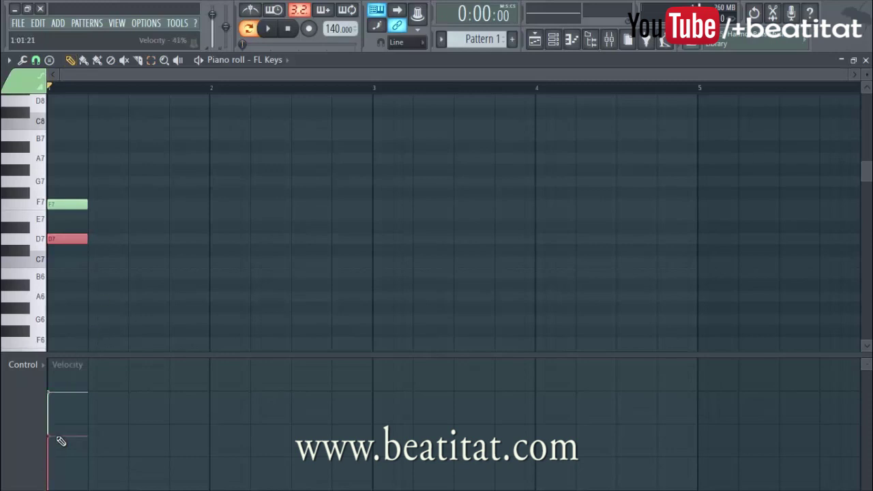
left_click_drag(60, 442, 68, 397)
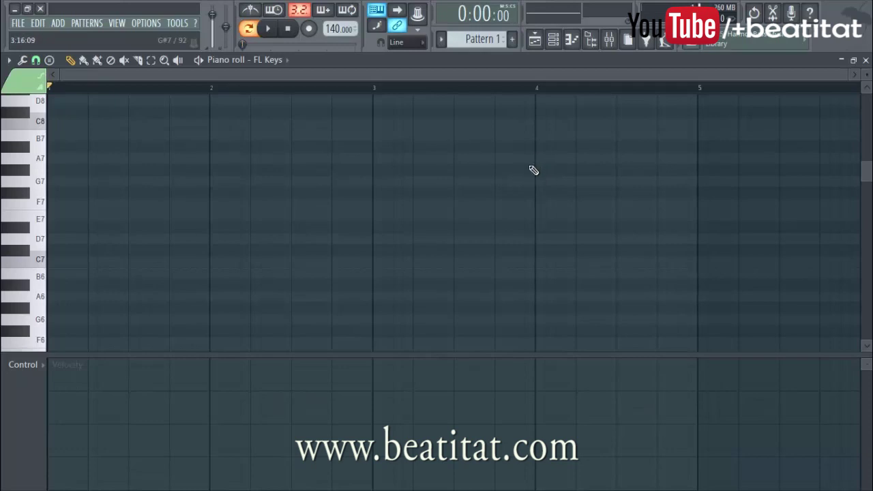
Select bars 1 to 4 on the timeline, and clear the selection by moving the playhead to bar 2
left_click_drag(702, 89, 48, 130)
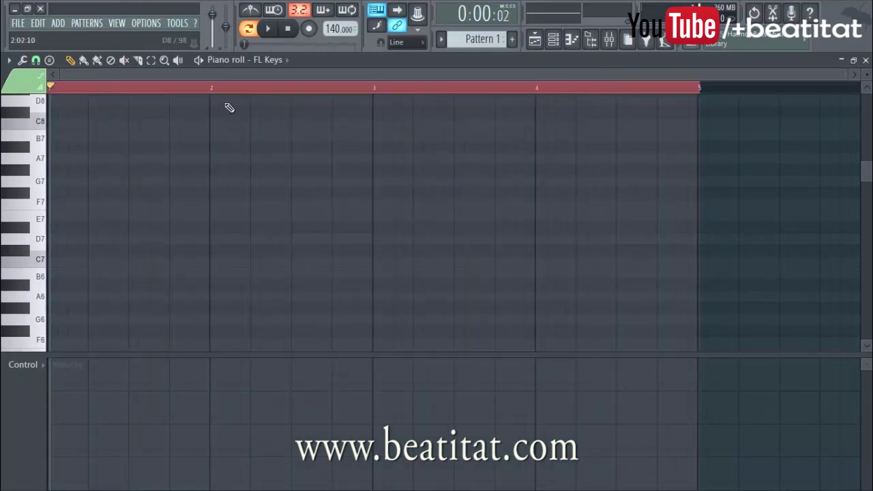
left_click(209, 86)
left_click(210, 87)
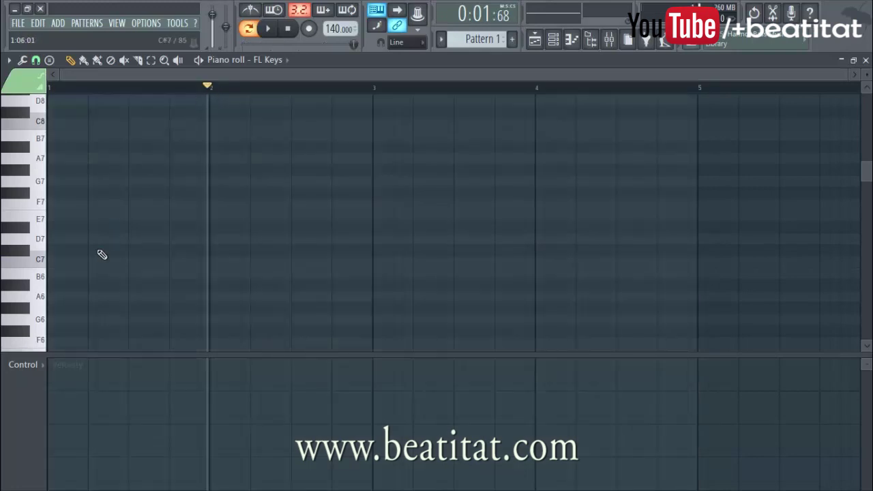
Place a one-beat D7 note at the start of bar 1 and play it from the beginning
left_click(73, 238)
left_click(287, 28)
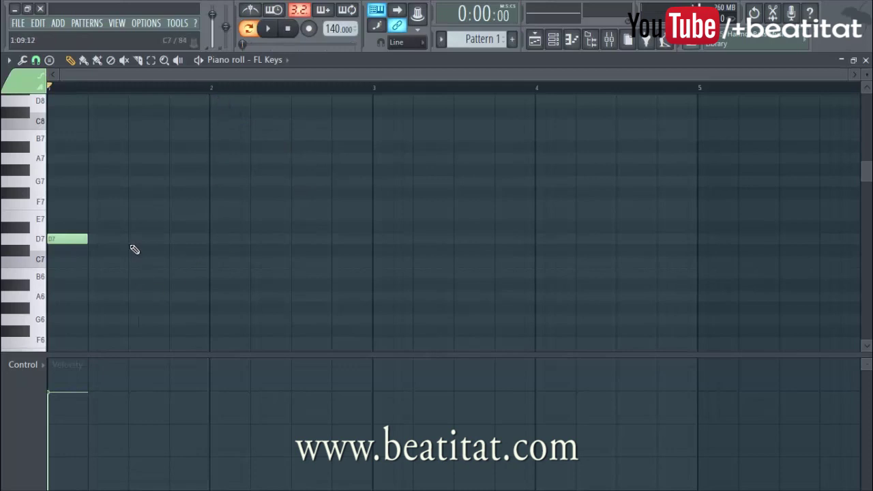
key("space")
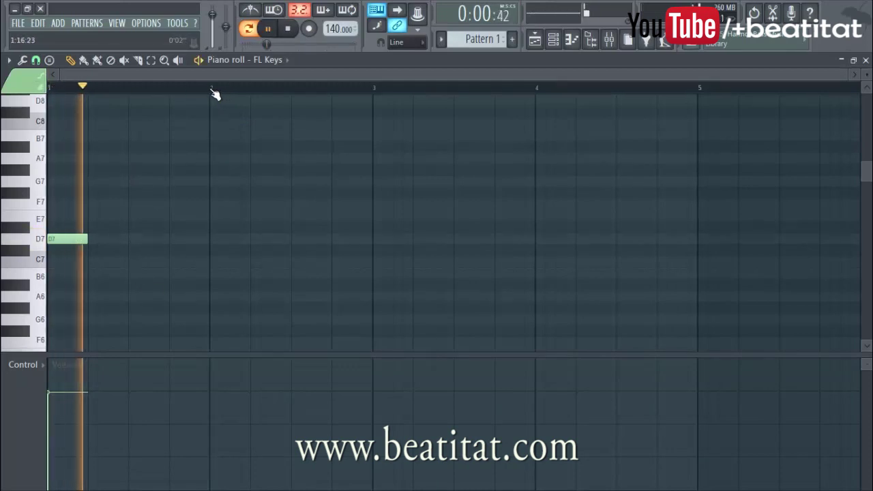
key("space")
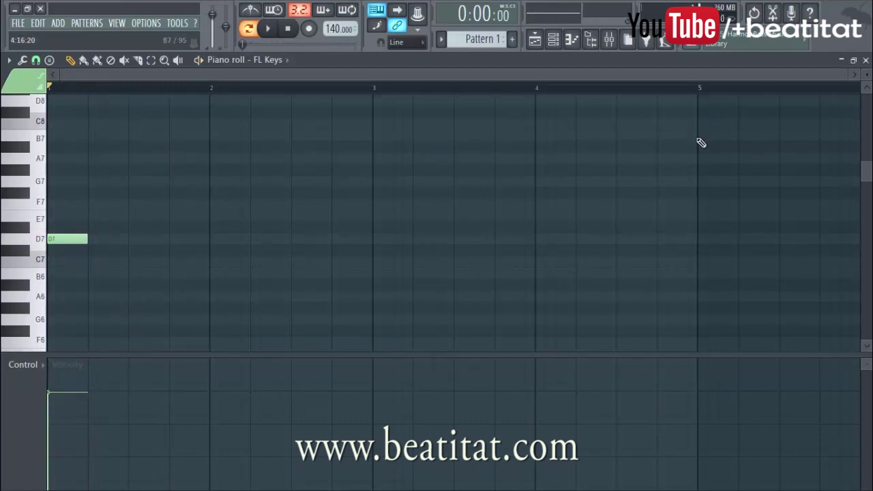
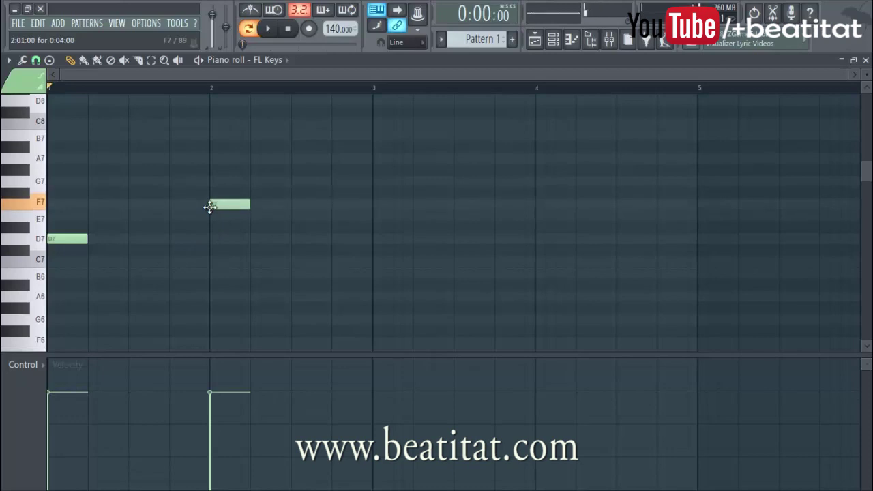
Add a one-beat C7 note on the fourth beat of bar 1, playing the pattern before and after
key("space")
key("space")
left_click_drag(165, 259, 169, 263)
key("space")
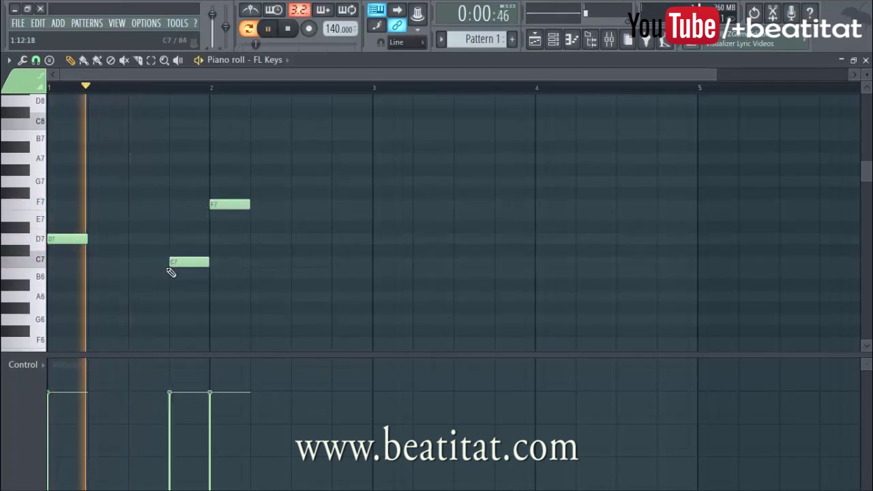
key("space")
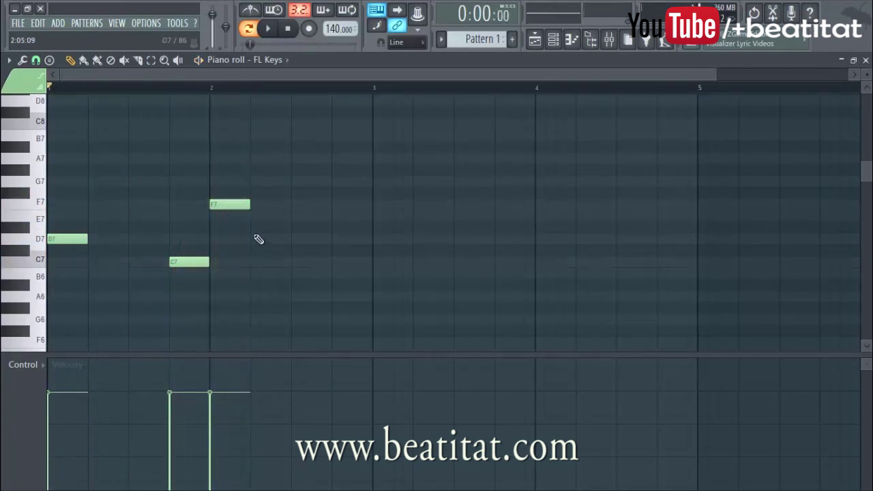
Place a one-beat D7 on the second beat of bar 2, and try a D#7 on its fourth beat during playback
left_click(251, 235)
key("space")
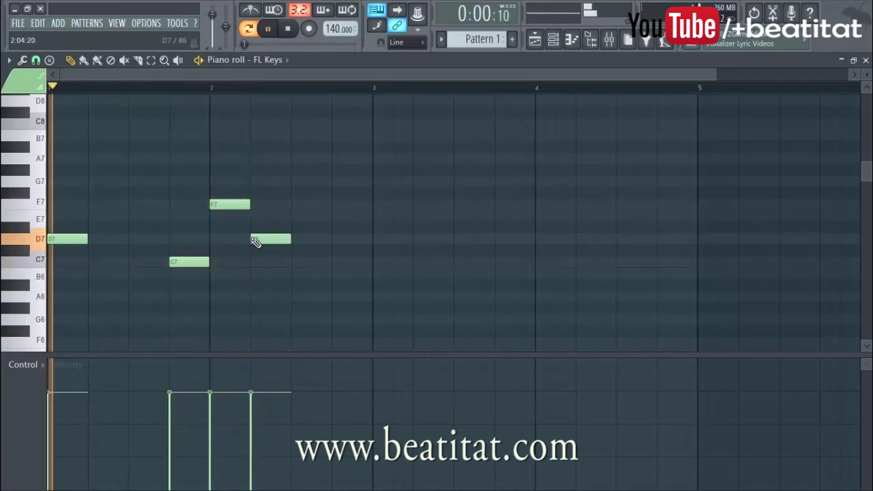
left_click(333, 228)
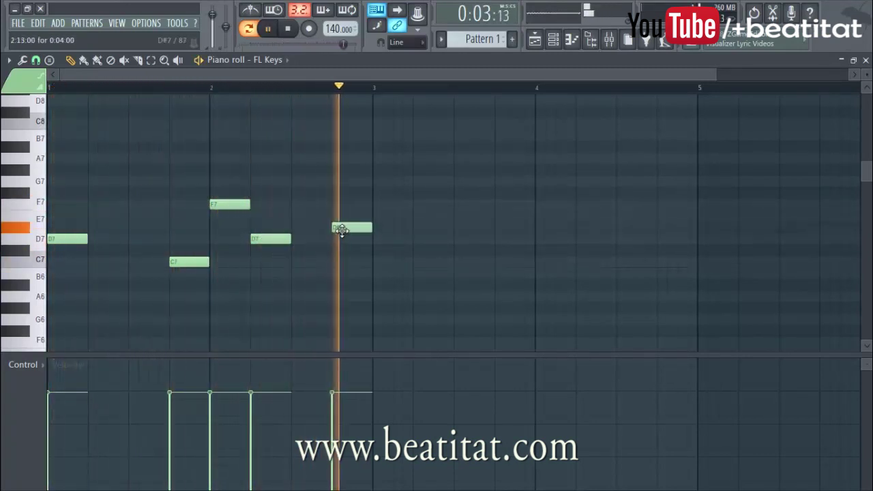
right_click(345, 230)
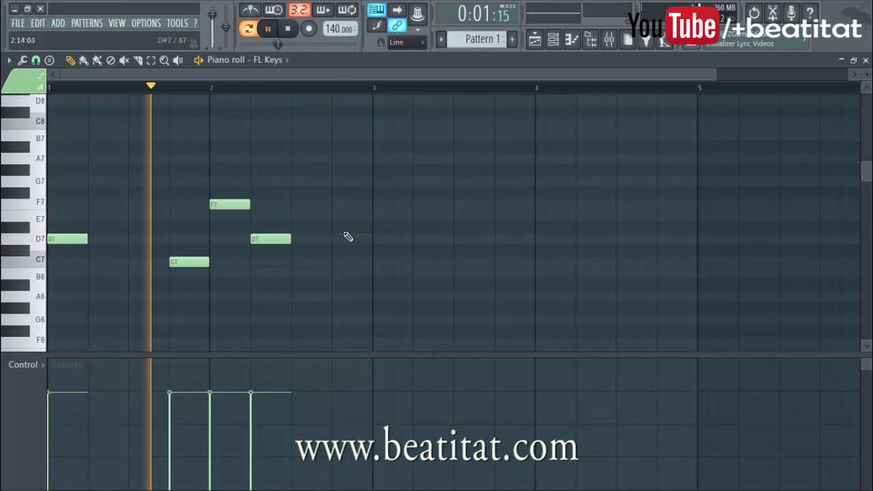
Add a one-beat F7 note on the fourth beat of bar 2 and play the pattern
left_click(331, 193)
left_click_drag(331, 196, 330, 213)
key("space")
key("space")
key("space")
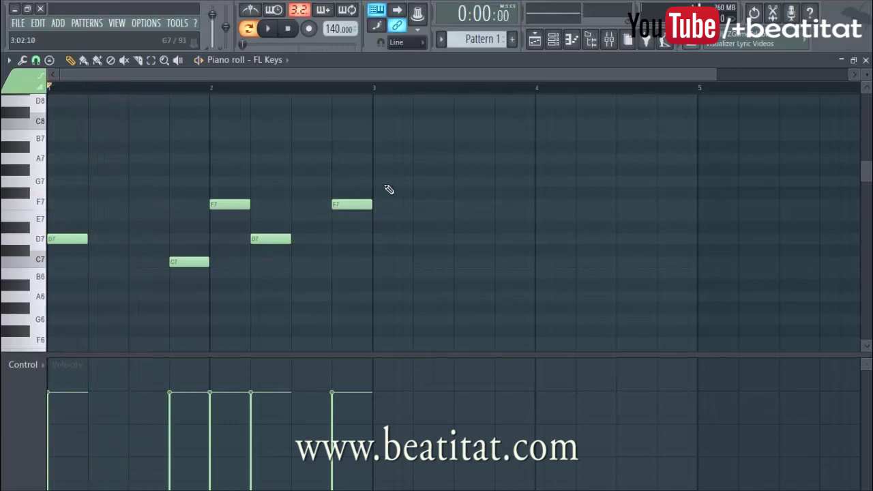
key("space")
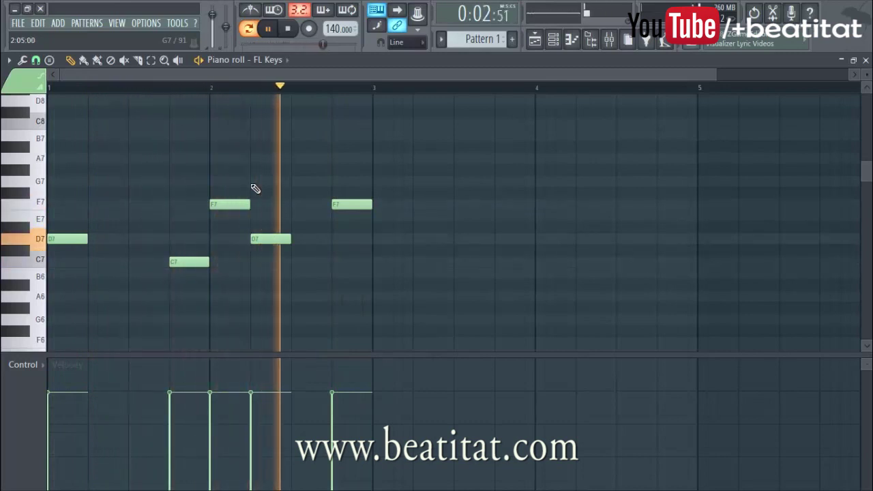
key("space")
Delete the two F7 notes and the D7 note in bar 2
right_click(230, 204)
right_click(271, 238)
right_click(352, 204)
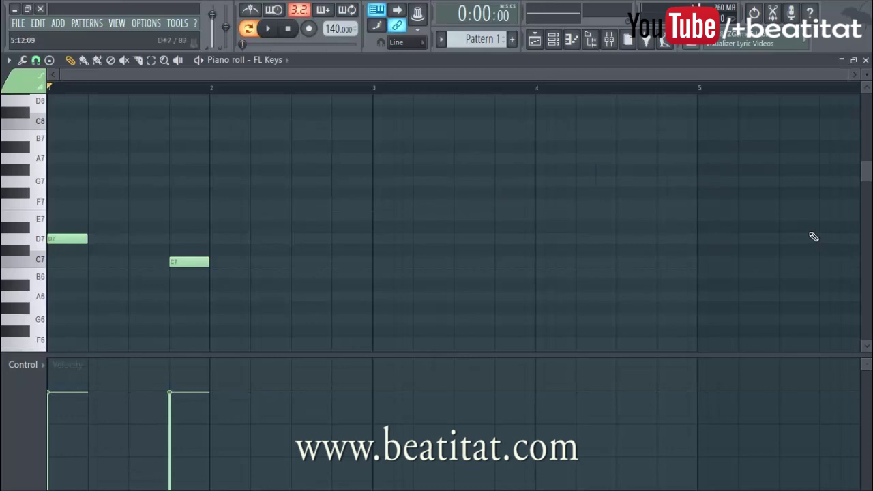
Place a one-beat F7 note at the start of bar 5 and play the pattern, moving the playhead to the end of bar 5
left_click(709, 204)
key("space")
scroll(536, 201, "down", 4)
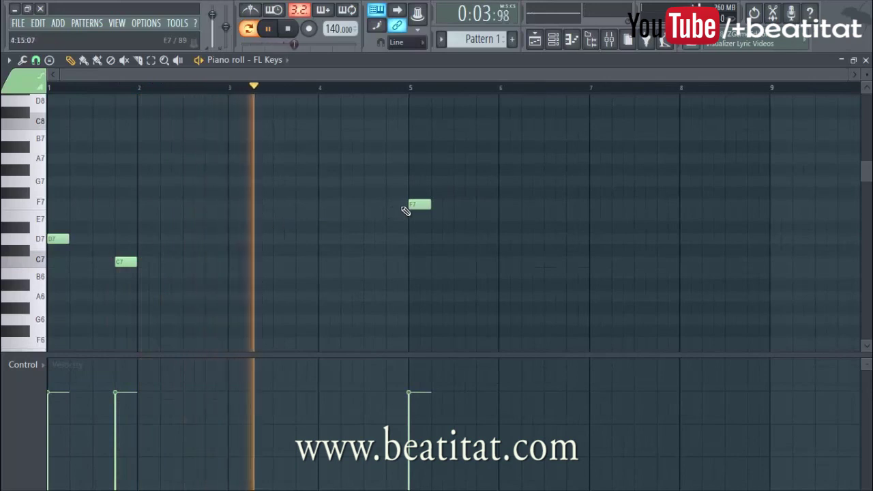
left_click(501, 91)
key("space")
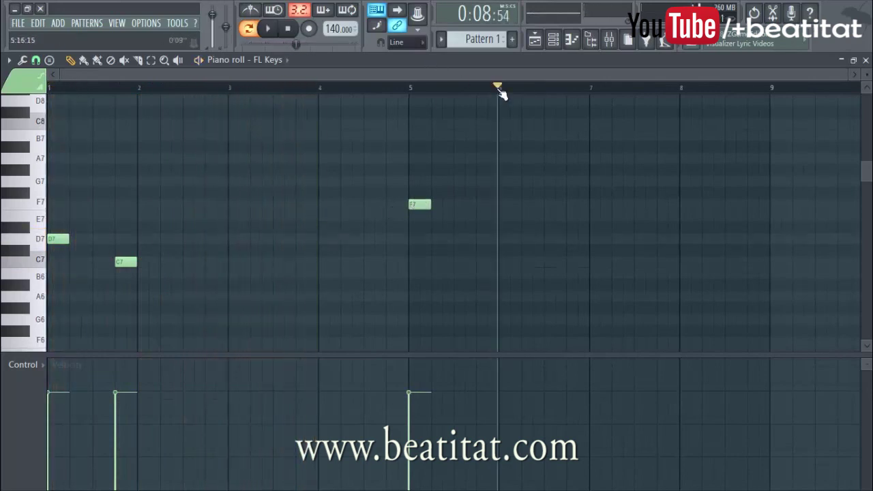
key("space")
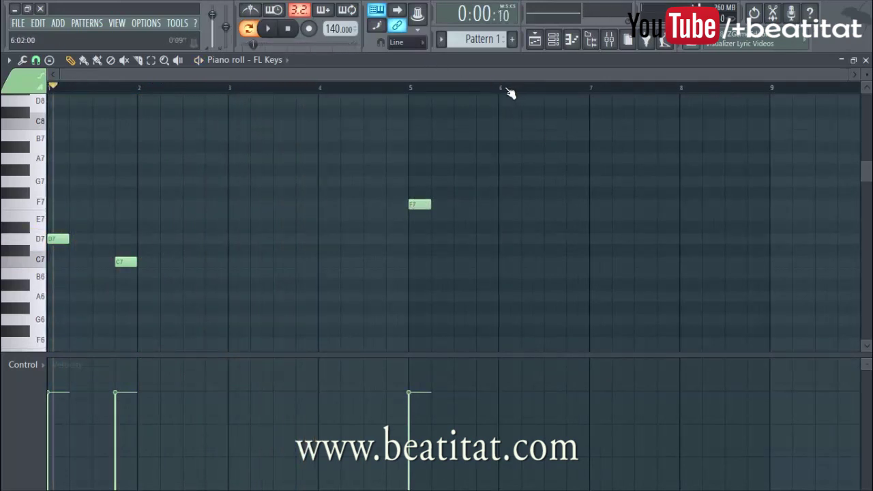
Delete the F7 note in bar 5 and the C7 and D7 notes in bar 1
right_click(421, 204)
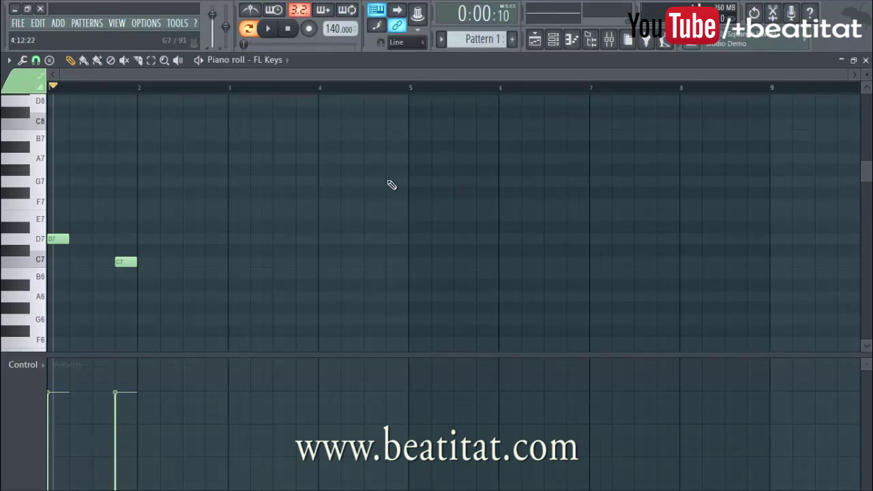
right_click(135, 263)
right_click(55, 240)
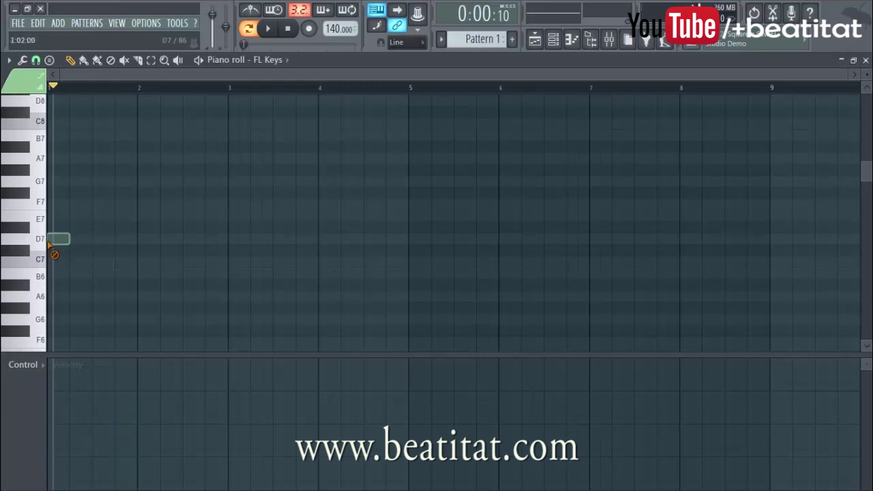
Place one-beat notes A6 on the first beat and G#6 on the second beat of bar 1, auditioning them with playback
mouse_move(56, 309)
left_mouse_down()
mouse_move(40, 310)
mouse_move(43, 304)
mouse_move(47, 310)
left_mouse_up()
right_click(59, 308)
left_click(52, 296)
key("space")
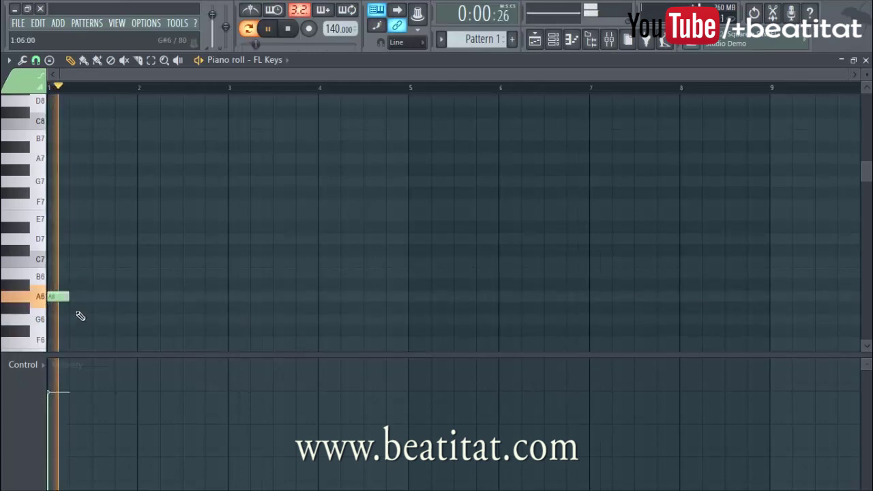
left_click(74, 309)
key("space")
left_click_drag(71, 312, 70, 312)
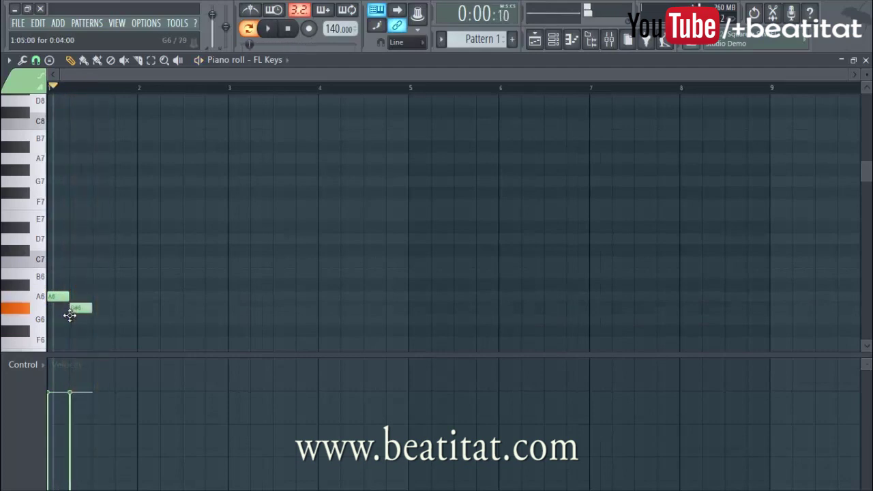
Add a one-beat D7 note on the third beat of bar 1 and play the pattern
left_click(94, 286)
key("space")
left_click_drag(93, 289, 94, 238)
key("space")
left_click_drag(104, 243, 103, 243)
key("space")
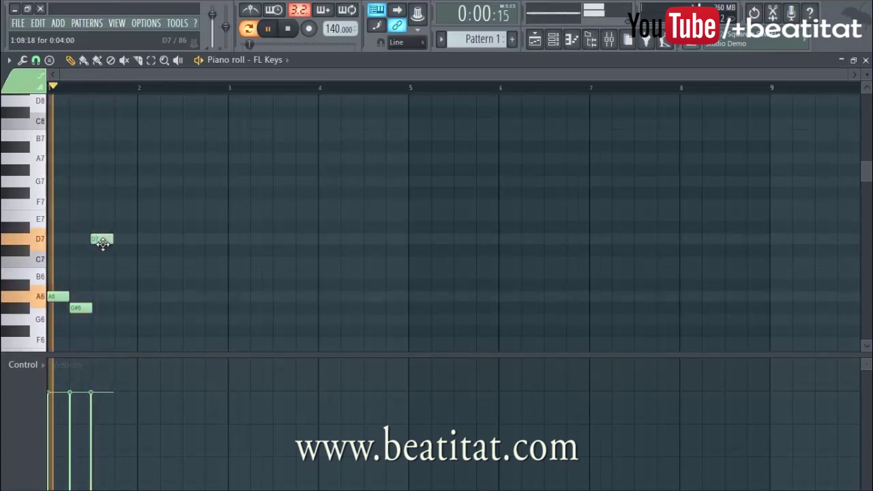
Add a half-beat D7 note at the very end of bar 1 and play the pattern
left_click(131, 238)
key("space")
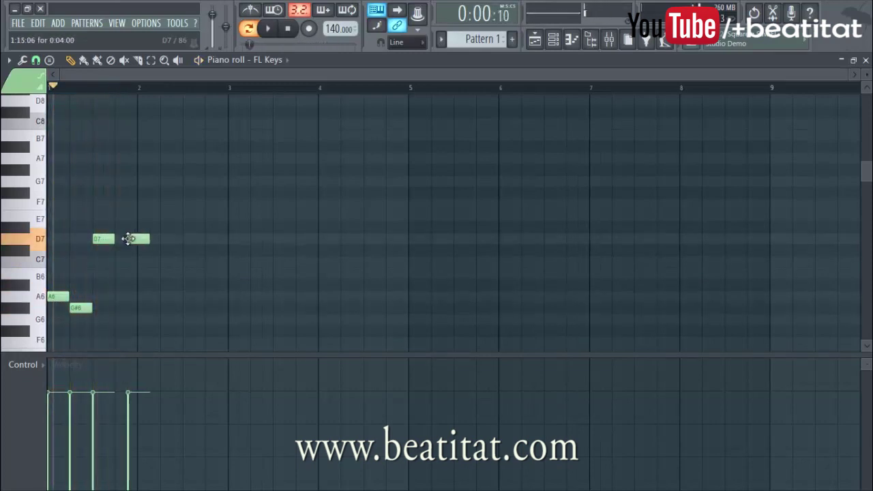
key("space")
scroll(132, 238, "up", 3)
key("space")
left_click_drag(206, 238, 204, 238)
key("space")
scroll(146, 253, "down", 3)
key("space")
Add a half-beat note at the start of bar 1's fourth beat and raise it to G#7 while the pattern plays
left_click(169, 203)
left_click_drag(170, 199, 180, 192)
key("space")
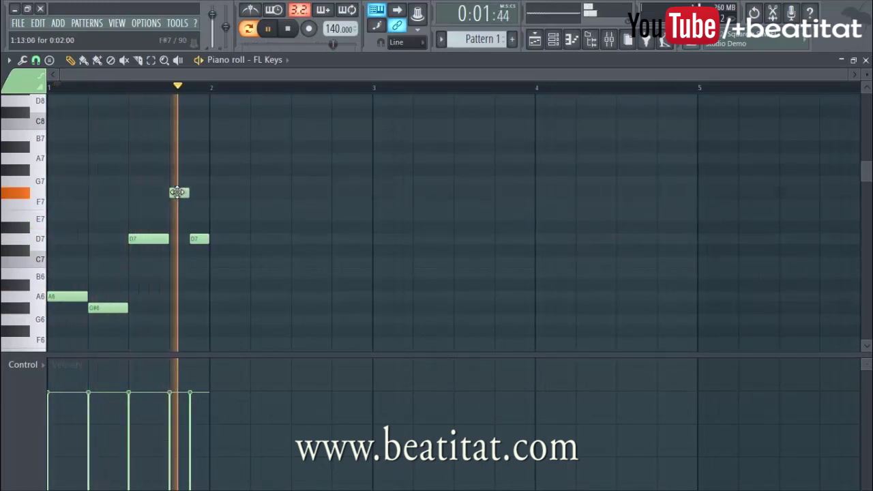
left_click_drag(180, 192, 177, 178)
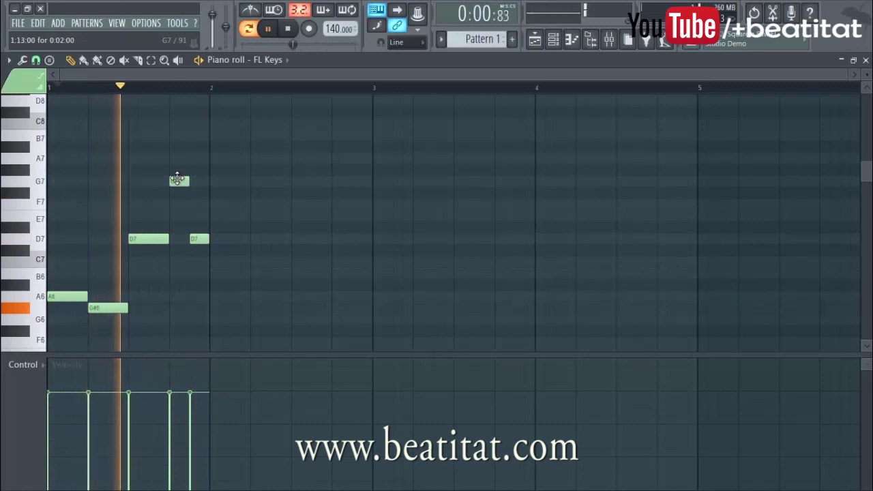
left_click_drag(175, 183, 176, 169)
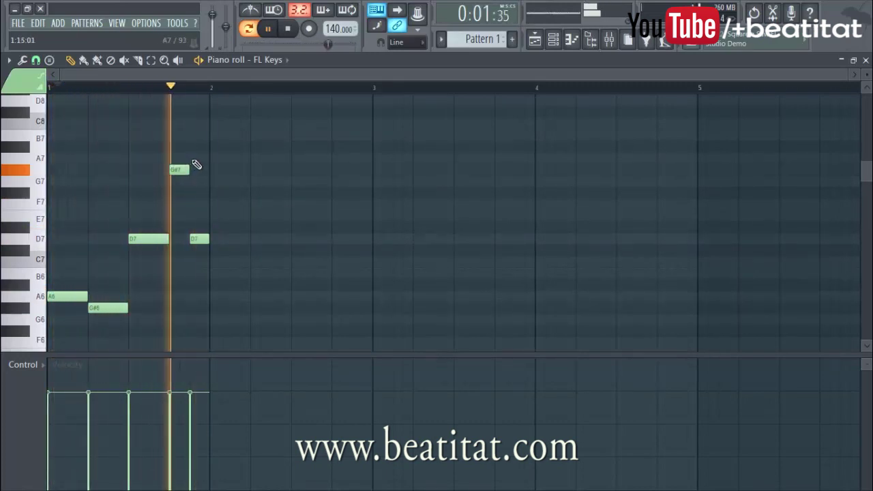
Select all notes of bar 1, copy them to bar 2, and clear the selection with the playhead back at bar 1
key("ctrl+a")
key("space")
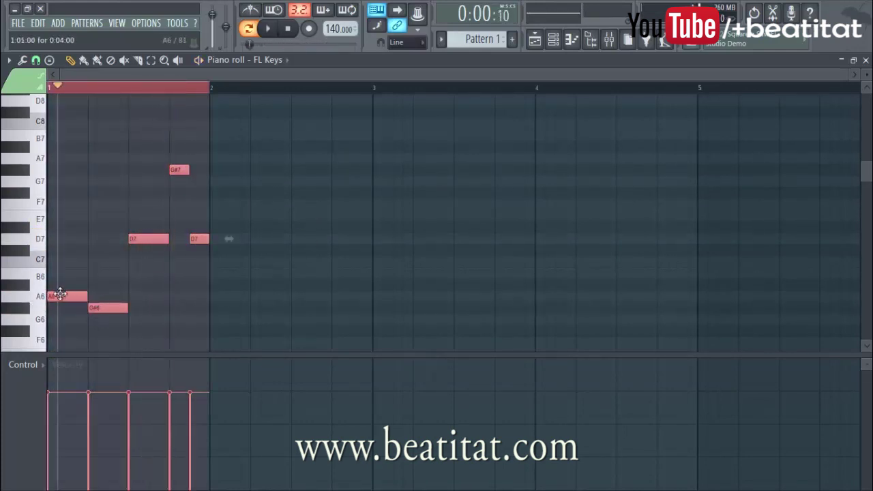
left_click_drag(55, 293, 223, 278)
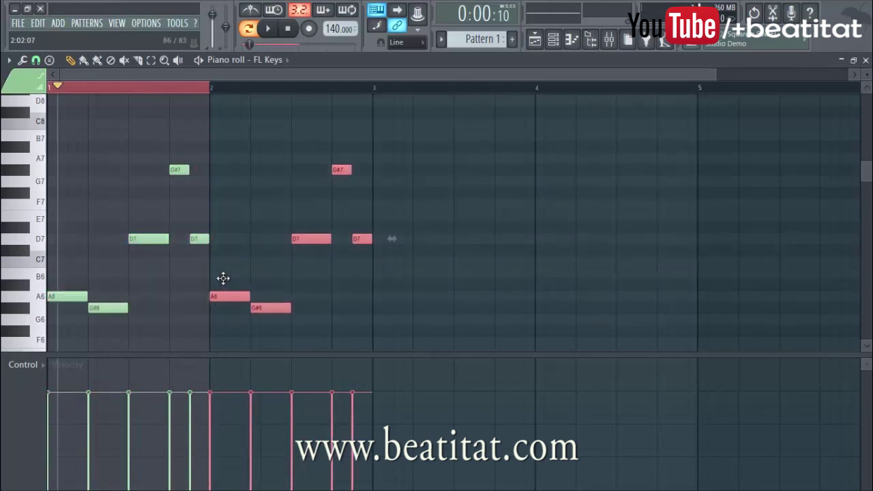
right_click(229, 225)
left_click(51, 88)
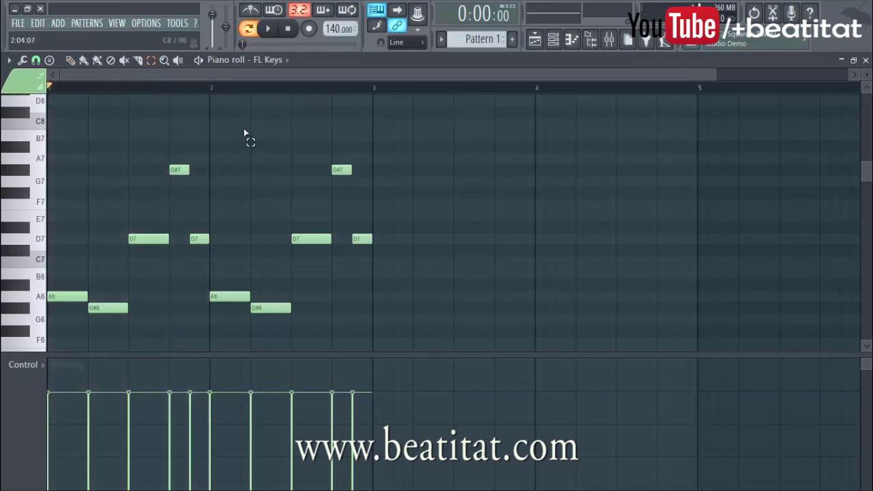
Examine the piano roll's editing tools and its note commands such as Quantize, Chop and Arpeggiate
left_click(83, 60)
left_click(177, 61)
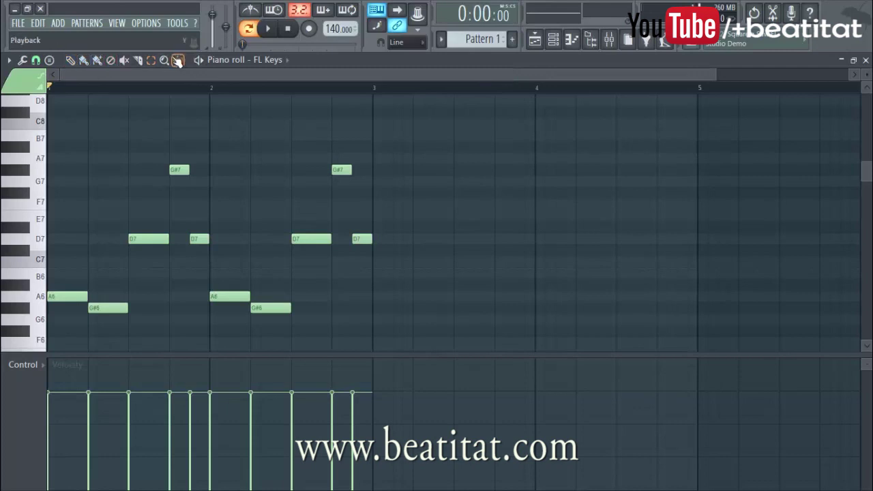
left_click(23, 61)
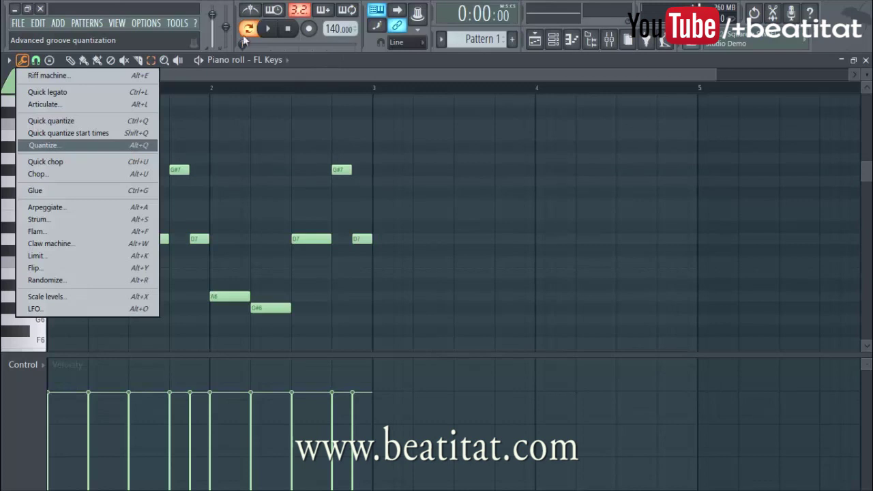
left_click(86, 62)
Place three separate notes above the melody in bar 2 with the Draw tool, and delete them again
left_click(71, 61)
left_click(273, 147)
left_click(319, 123)
left_click(336, 111)
right_click(341, 112)
right_click(320, 124)
right_click(274, 148)
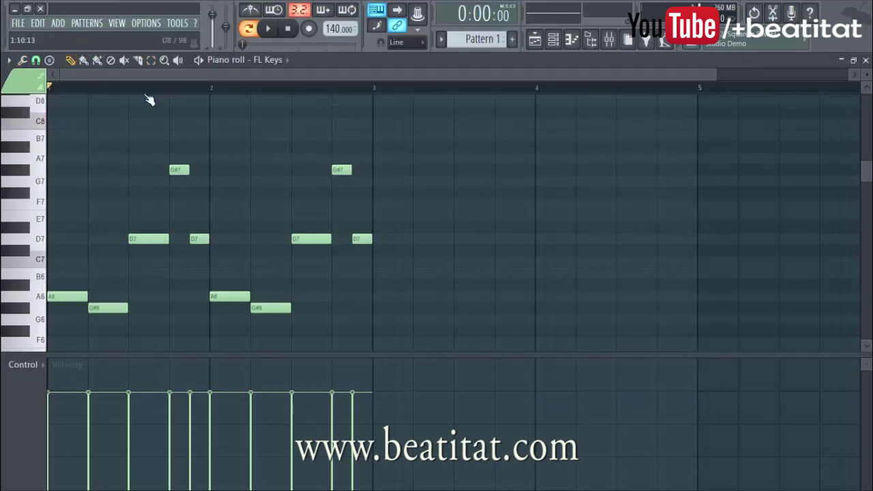
Paint a run of C#8 notes across bar 2 with the Paint tool, and delete them again
left_click(84, 61)
mouse_move(215, 113)
left_mouse_down()
mouse_move(603, 113)
mouse_move(335, 113)
left_mouse_up()
mouse_move(231, 112)
left_mouse_down()
mouse_move(339, 105)
mouse_move(382, 111)
mouse_move(342, 122)
mouse_move(219, 120)
left_mouse_up()
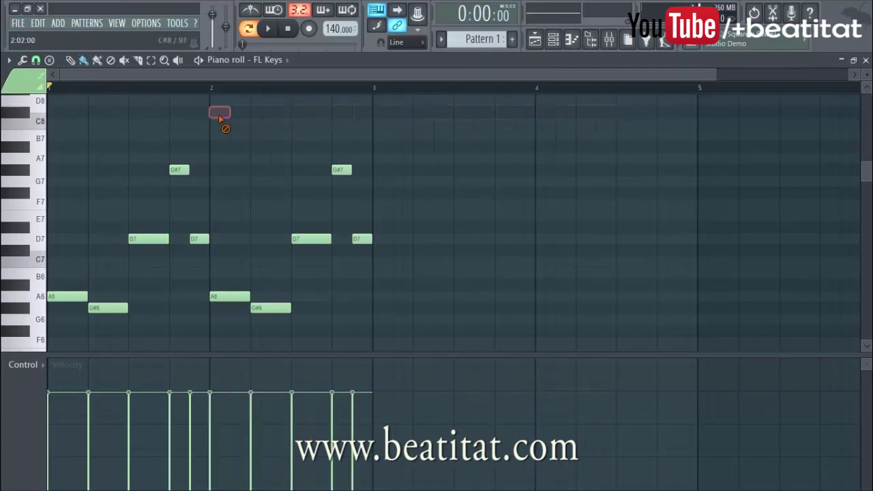
Try the Delete tool on the G#7 notes in bars 1 and 2, and restore the notes
left_click(98, 60)
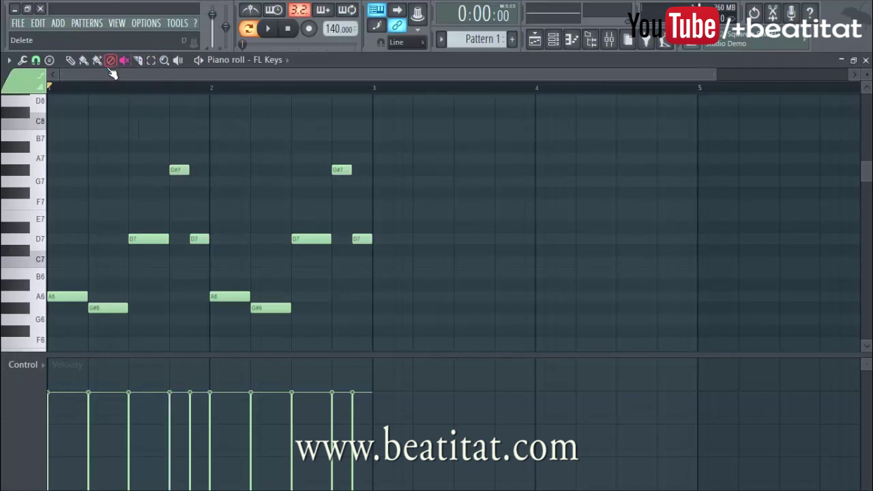
left_click(179, 170)
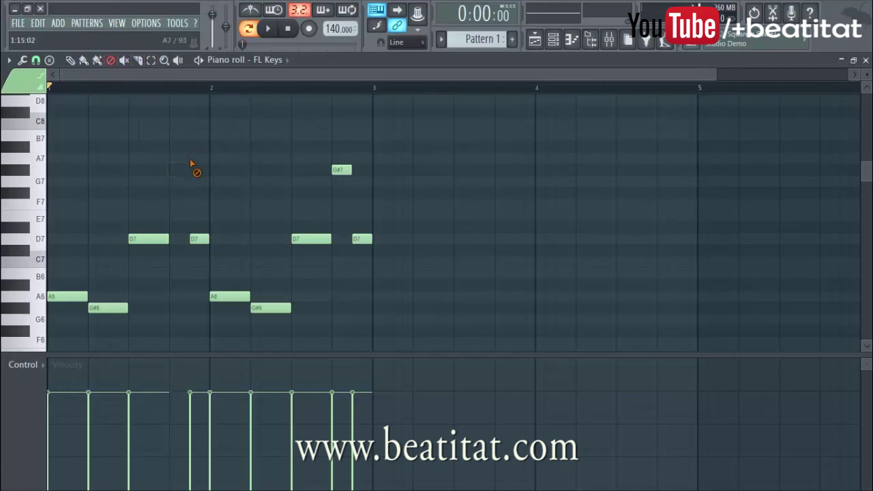
left_click(341, 167)
left_click(179, 168)
Select all notes in bar 2 with the Select tool and transpose them down one octave
left_click(152, 61)
left_click_drag(205, 137, 416, 273)
left_click(434, 290)
scroll(437, 294, "up", 2)
left_click_drag(446, 337, 246, 149)
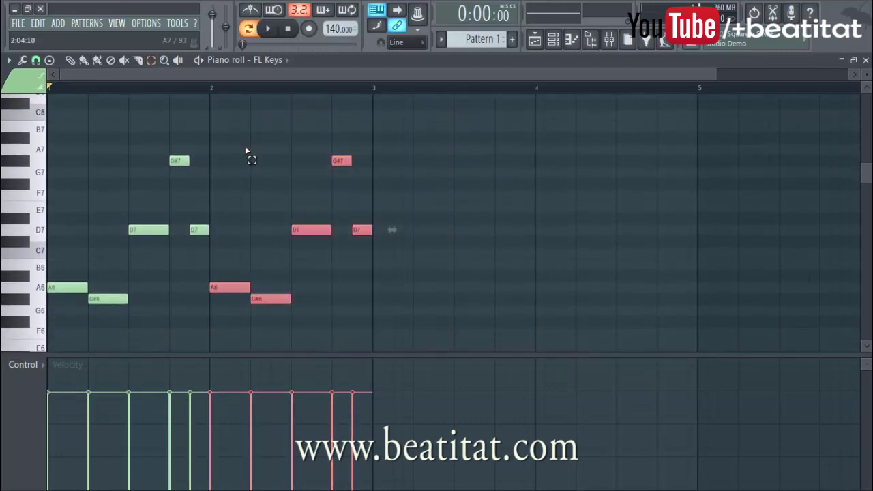
key("Delete")
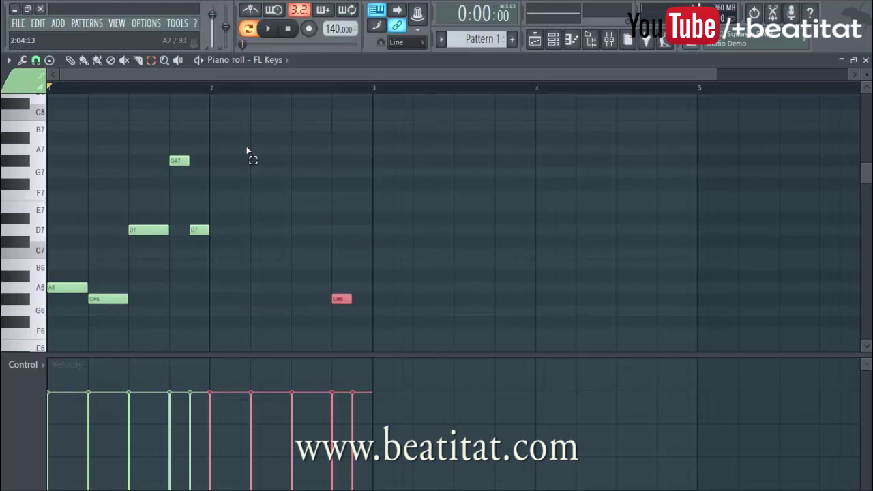
Play the pattern from the beginning to hear the first notes of the melody
scroll(248, 151, "down", 1)
scroll(249, 152, "down", 3)
scroll(249, 152, "up", 5)
key("space")
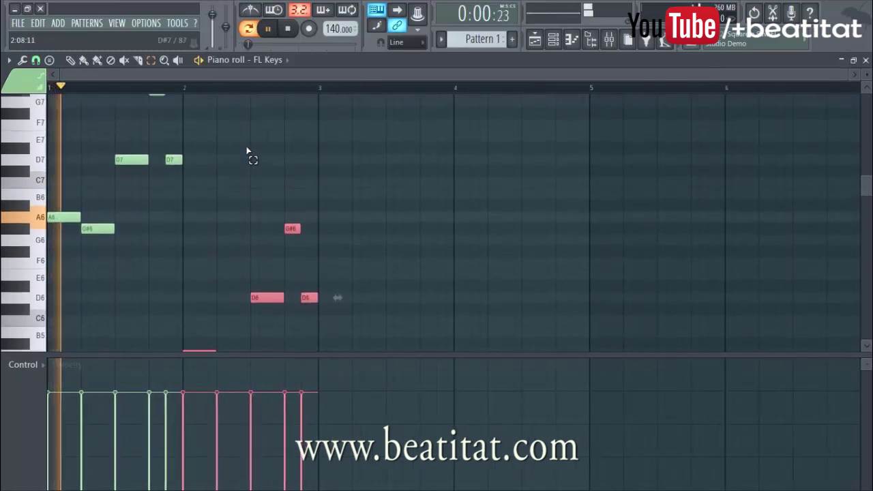
scroll(236, 116, "down", 3)
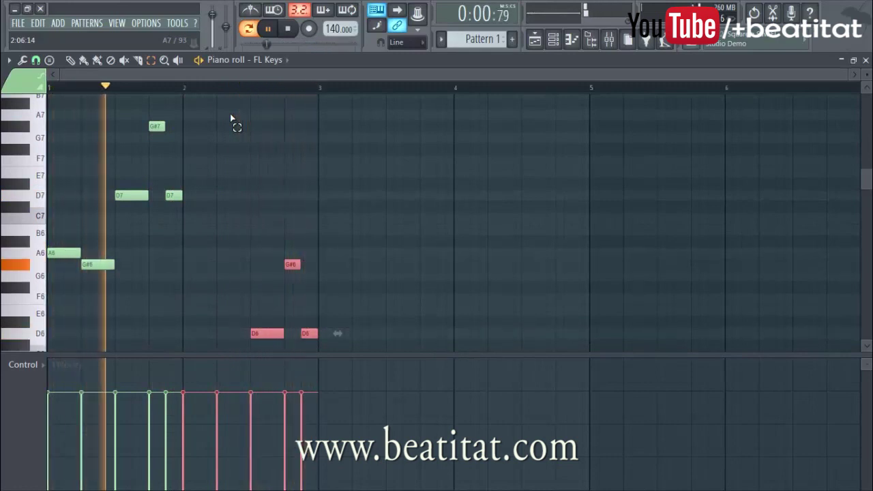
key("space")
Examine the notes of bars 1 and 2 with the Zoom tool, zooming in and out on the melody
key("p")
left_click(166, 63)
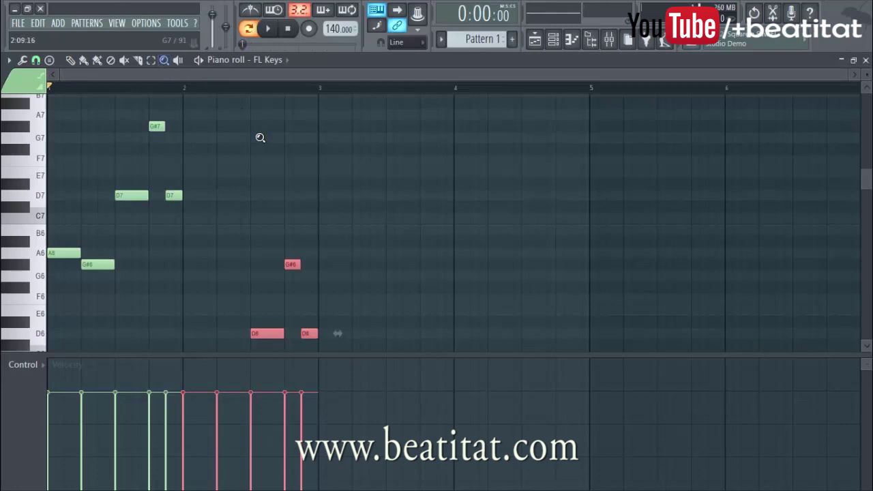
left_click(343, 171)
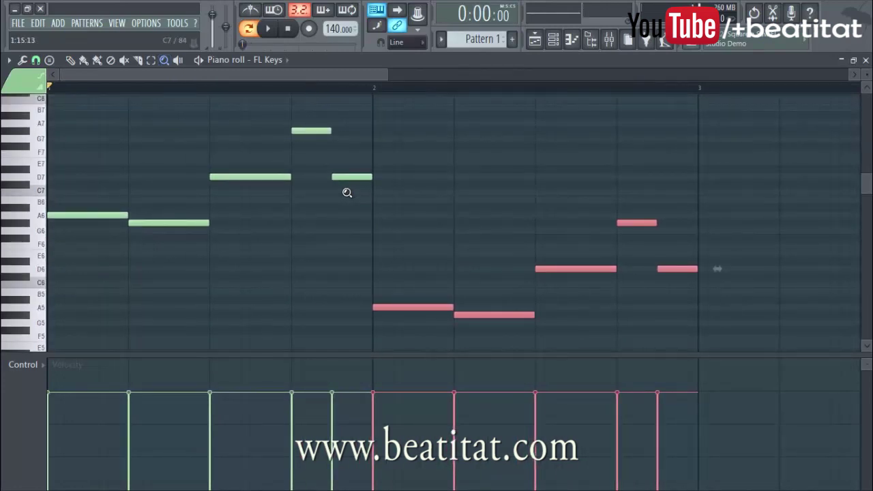
scroll(347, 193, "down", 3)
scroll(347, 193, "up", 3)
scroll(347, 193, "down", 2)
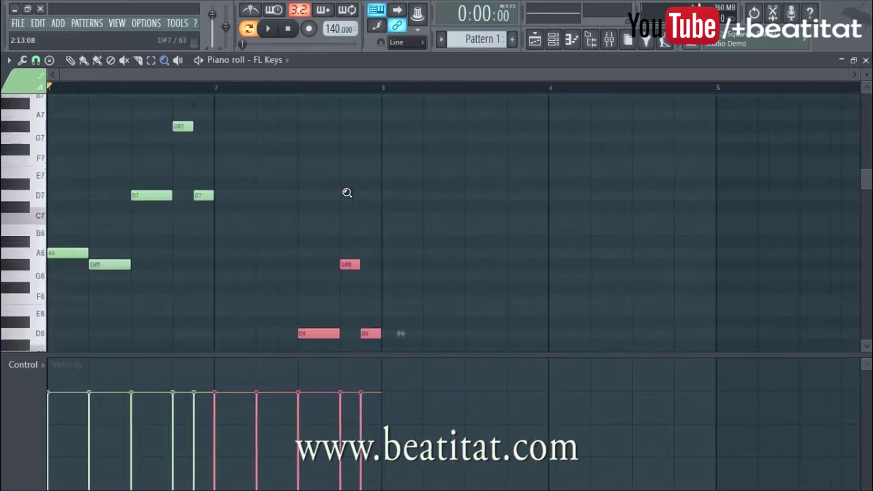
scroll(348, 193, "up", 3)
right_click(346, 193)
left_click_drag(345, 179, 458, 271)
right_click(459, 271)
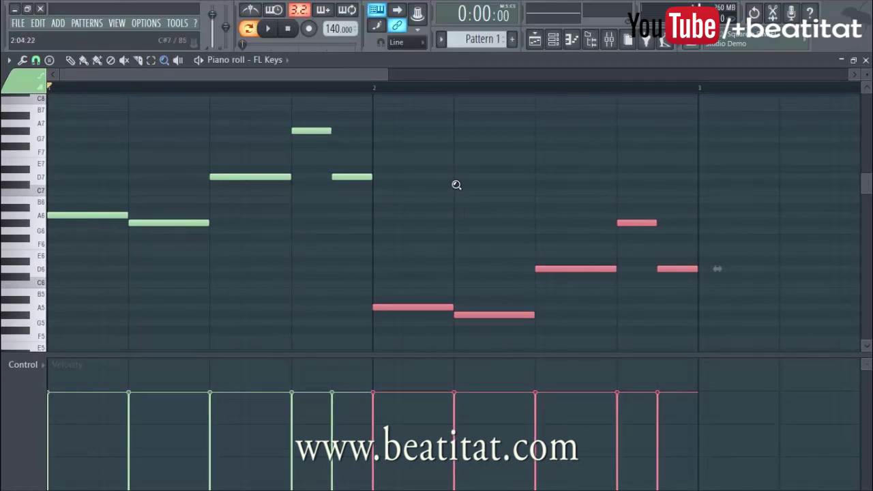
Switch from the Zoom tool back to the Draw tool and clear the selection of the bar 2 notes
left_click(461, 212)
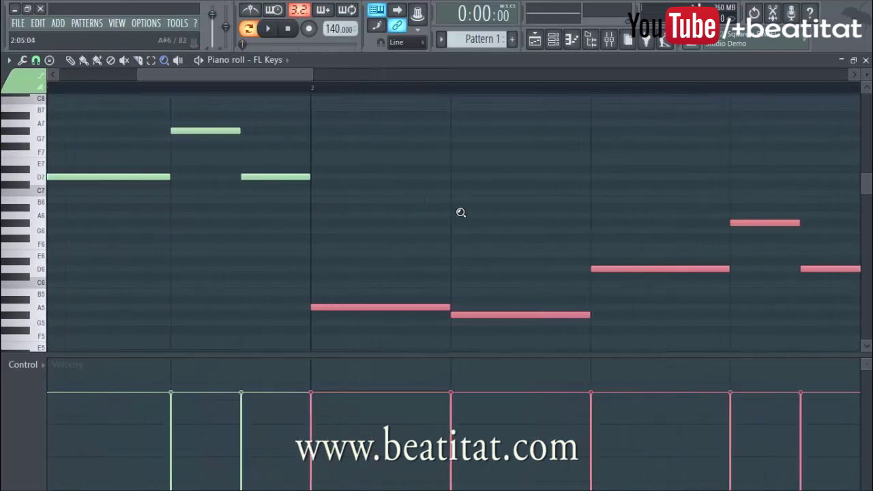
right_click(413, 229)
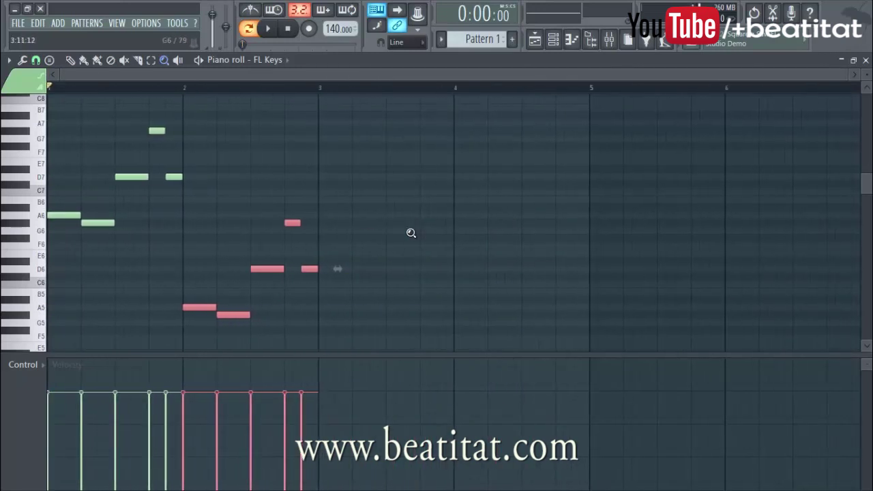
left_click(69, 60)
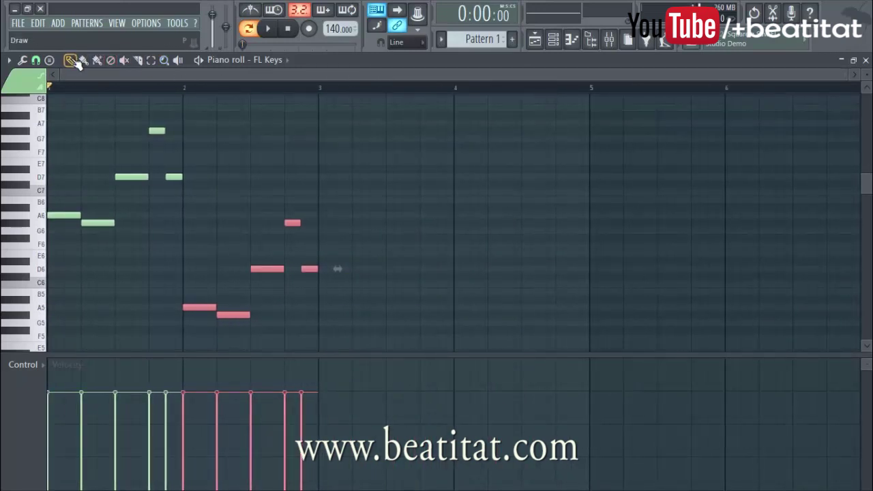
left_click(203, 173)
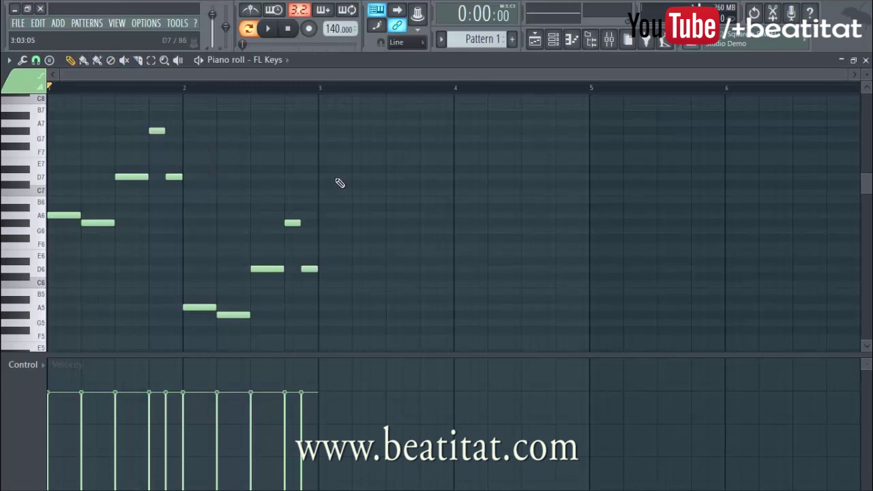
Copy the whole two-bar melody into bars 3 and 4, and clear the note selection
scroll(265, 232, "up", 3)
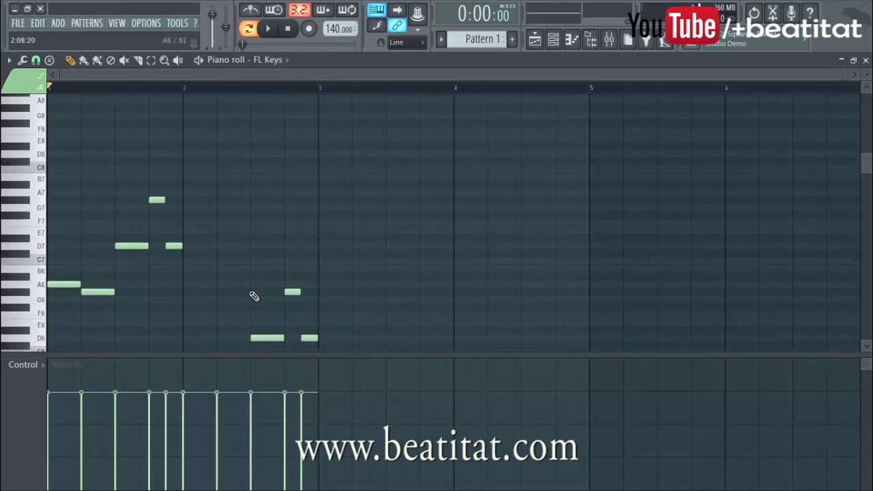
scroll(218, 302, "up", 2)
scroll(284, 208, "down", 3)
scroll(123, 176, "down", 1)
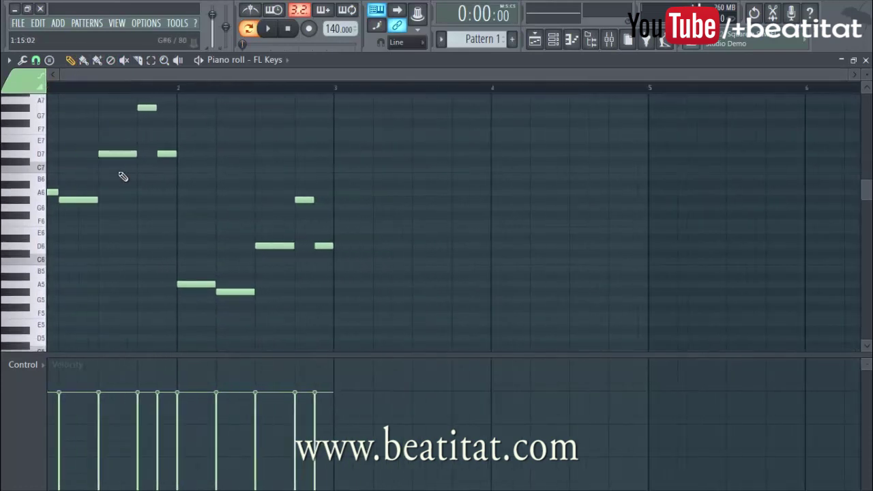
scroll(123, 177, "down", 1)
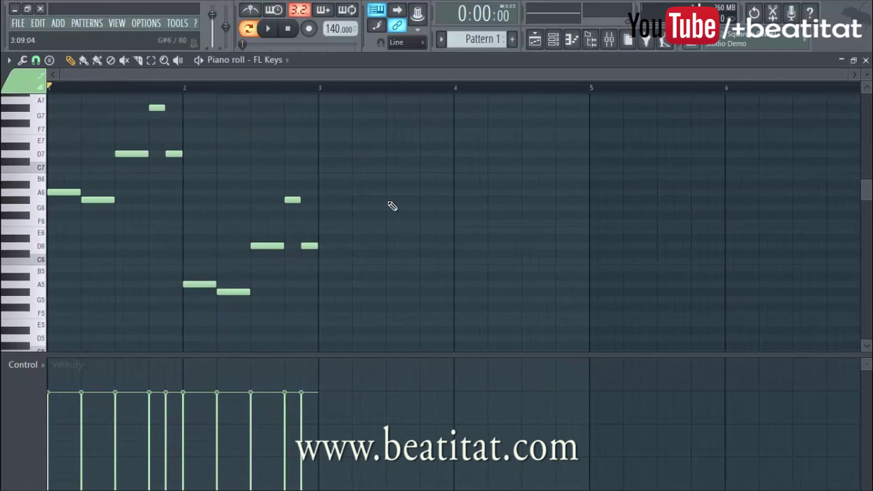
key("ctrl+a")
left_click_drag(58, 193, 335, 193)
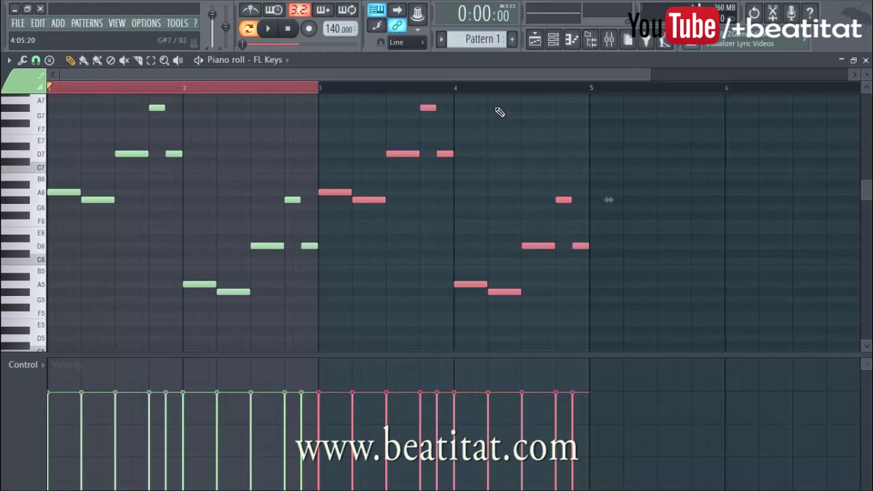
left_click(593, 92)
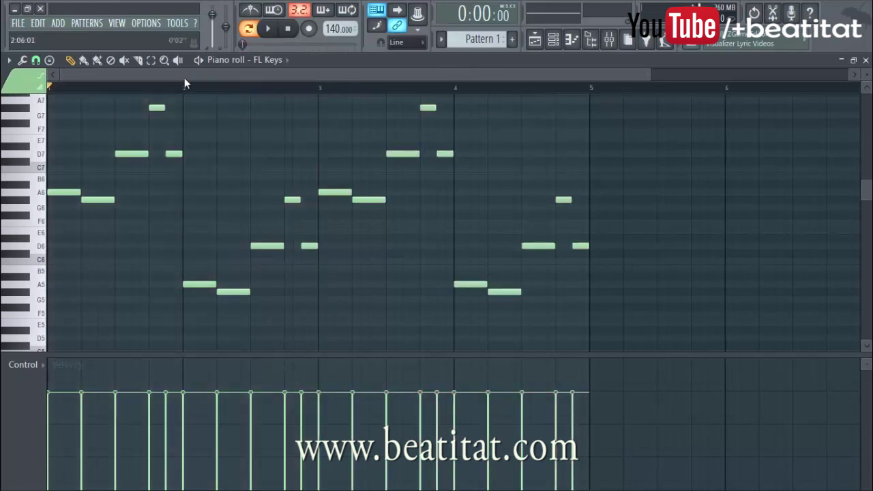
Scrub the playhead along the timeline and leave it shortly after the start of bar 4
left_click_drag(317, 89, 461, 86)
left_click_drag(98, 89, 649, 108)
left_click_drag(525, 87, 478, 170)
Draw four short notes alternating between D8 and D#8 over the first half of bar 3, with the pattern playing
scroll(460, 199, "up", 4)
left_click(328, 199)
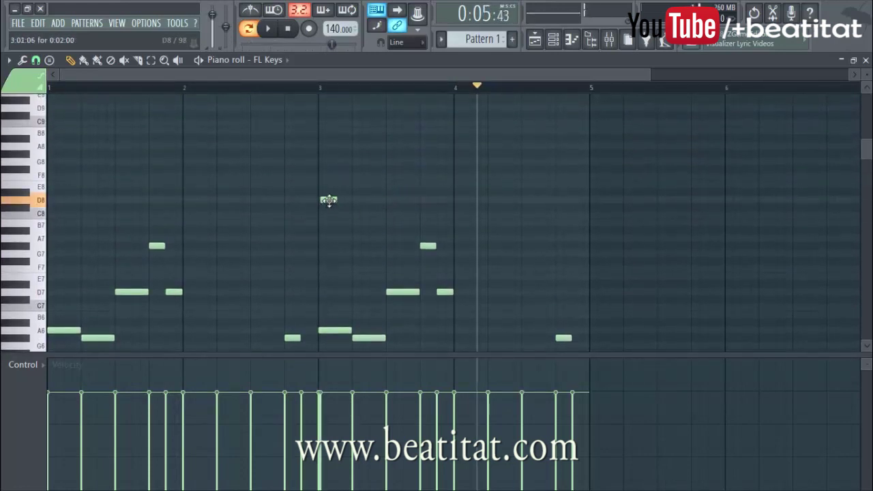
left_click(335, 193)
key("space")
left_click(358, 199)
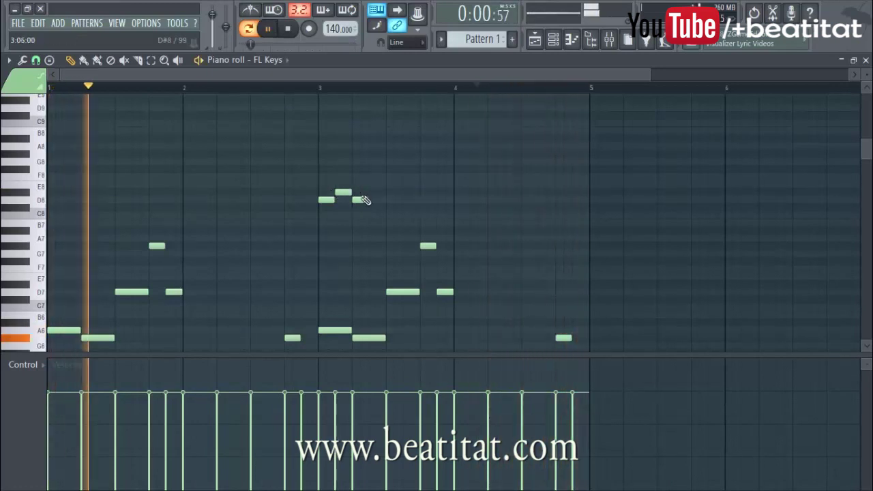
left_click(371, 192)
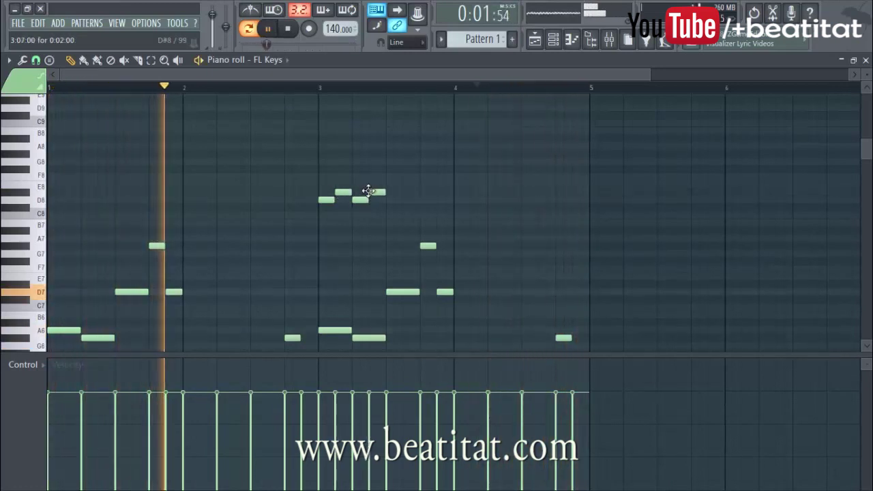
Add four short notes alternating between G#8 and F#8 over the second half of bar 3, auditioning their pitches
left_click(393, 161)
left_click(404, 154)
key("space")
right_click(408, 153)
left_click(405, 169)
left_click_drag(405, 170, 405, 177)
key("space")
left_click(425, 161)
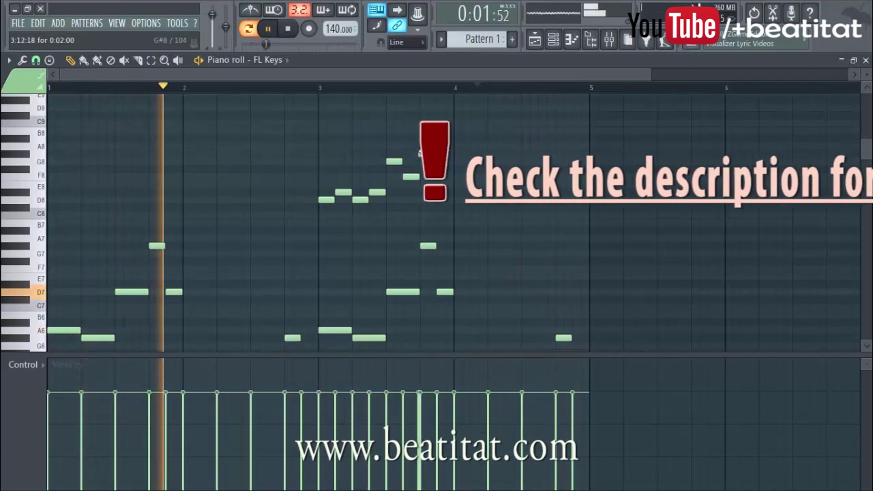
left_click(393, 153)
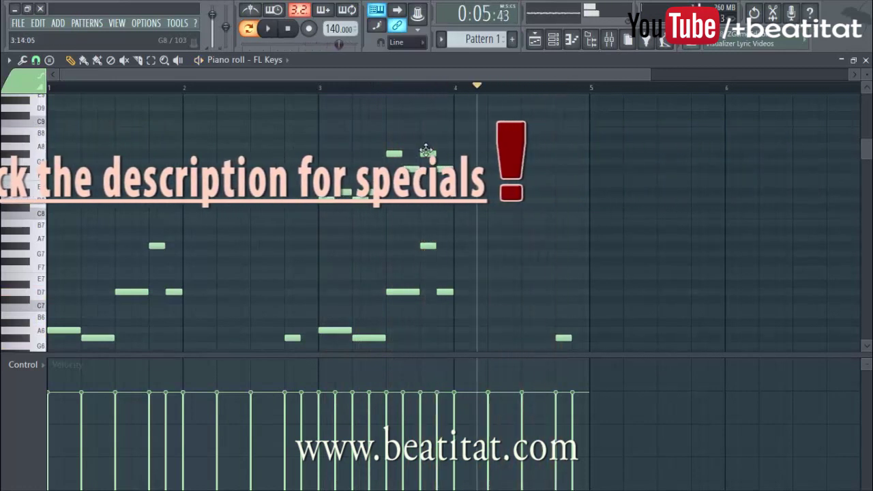
Play the pattern from the start of bar 3 and delete all the added high notes above the copied melody
left_click(320, 88)
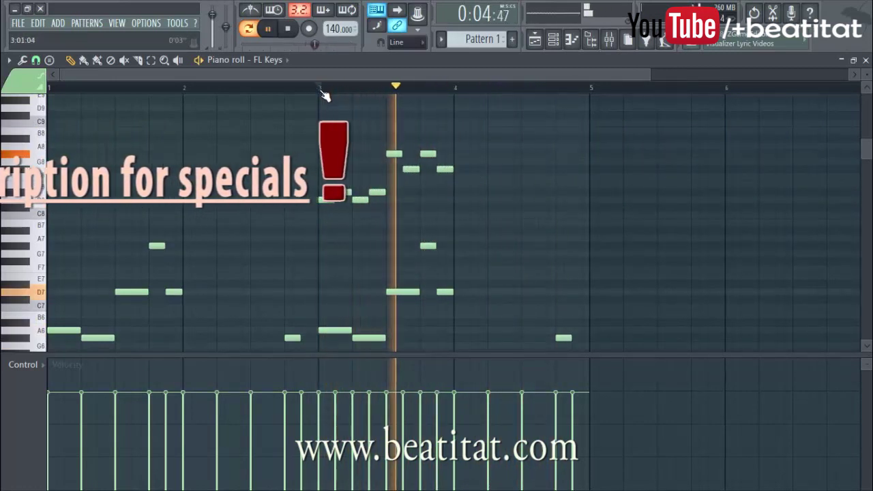
right_click(395, 155)
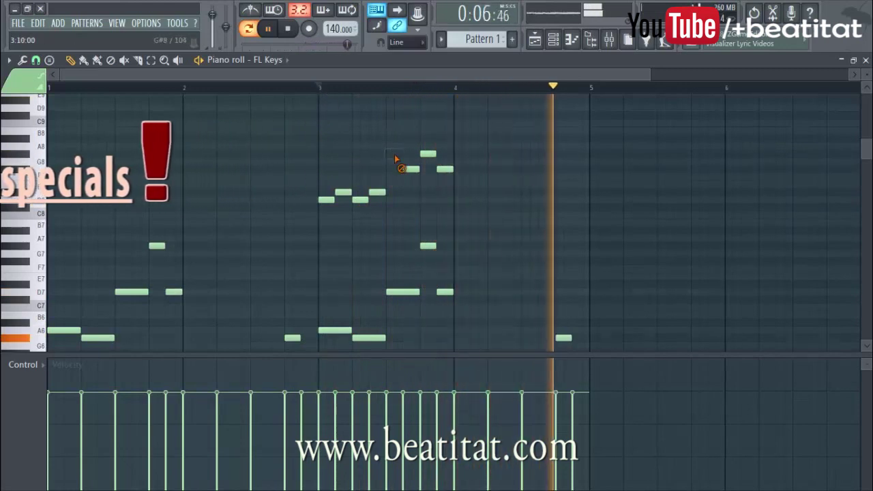
left_click(394, 154)
right_click(411, 169)
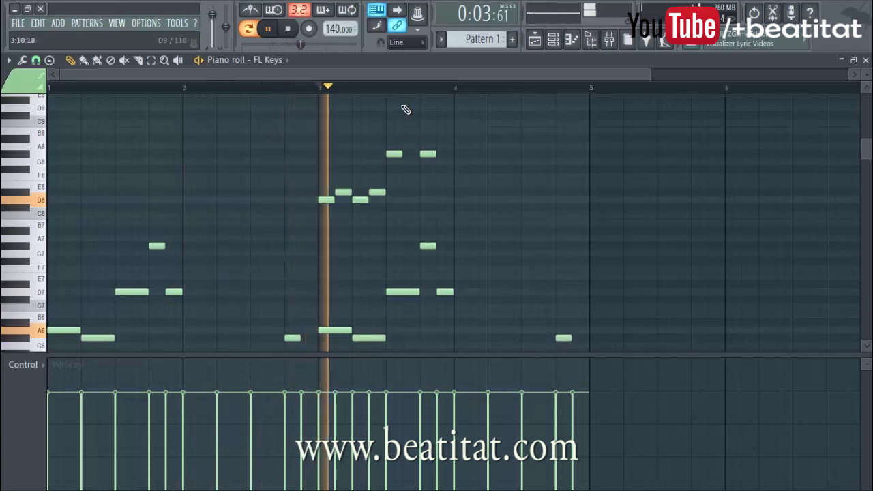
key("space")
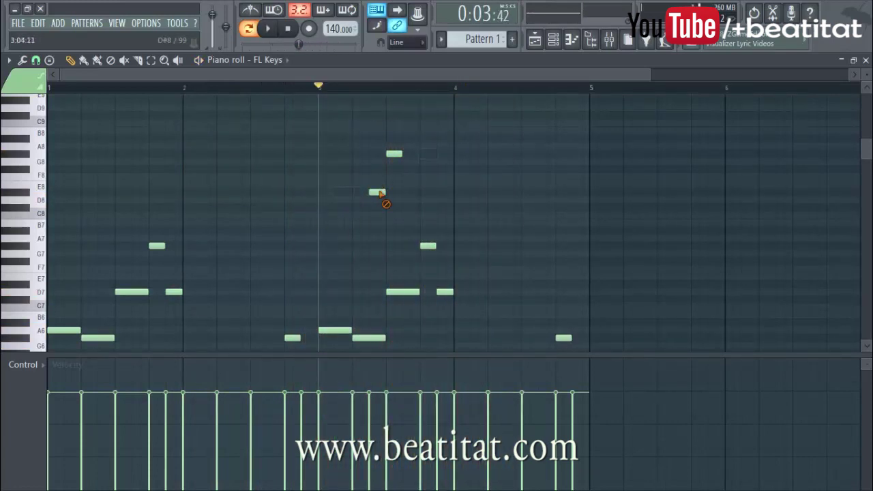
right_click(392, 155)
Lower the velocities of the first three notes in bars 3 and 4 into rising steps, starting at 40% in bar 3
scroll(345, 165, "down", 2)
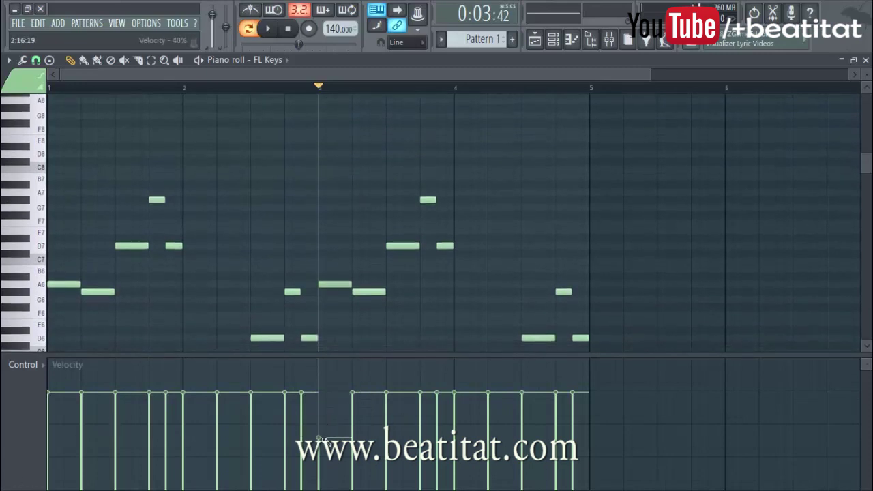
key("space")
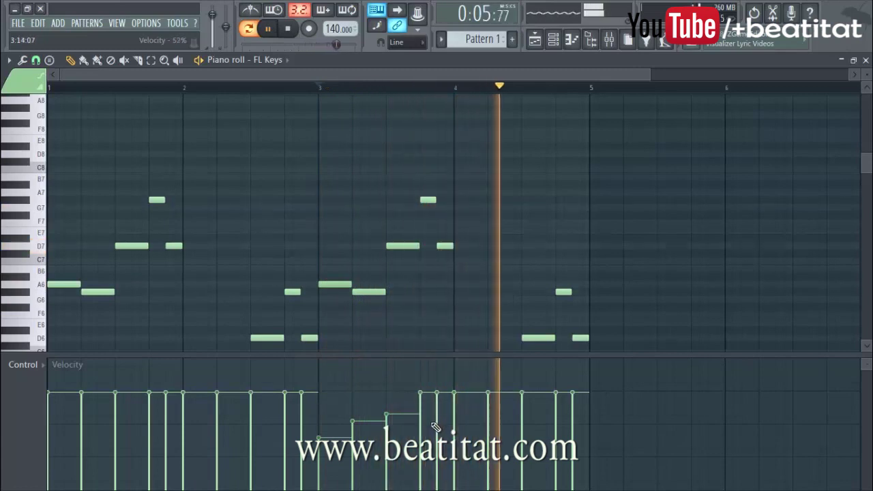
key("space")
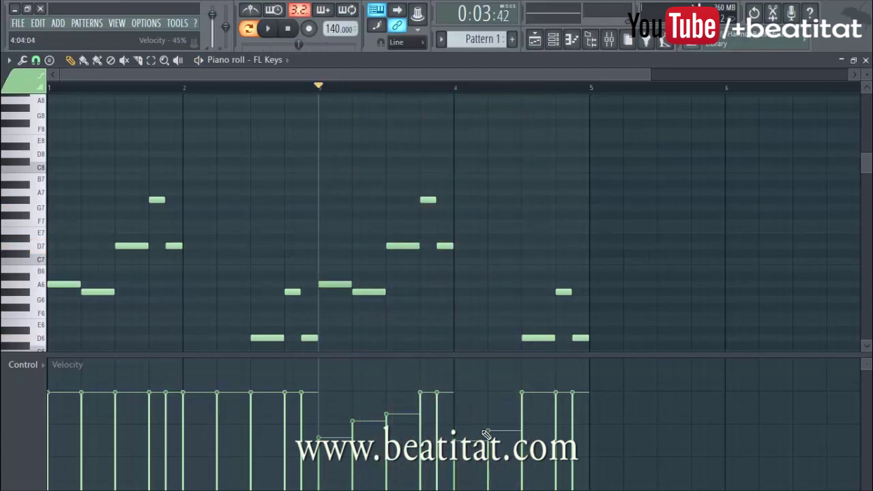
Play the pattern from bar 3 with the whole four-bar melody in view to hear the velocity changes
key("space")
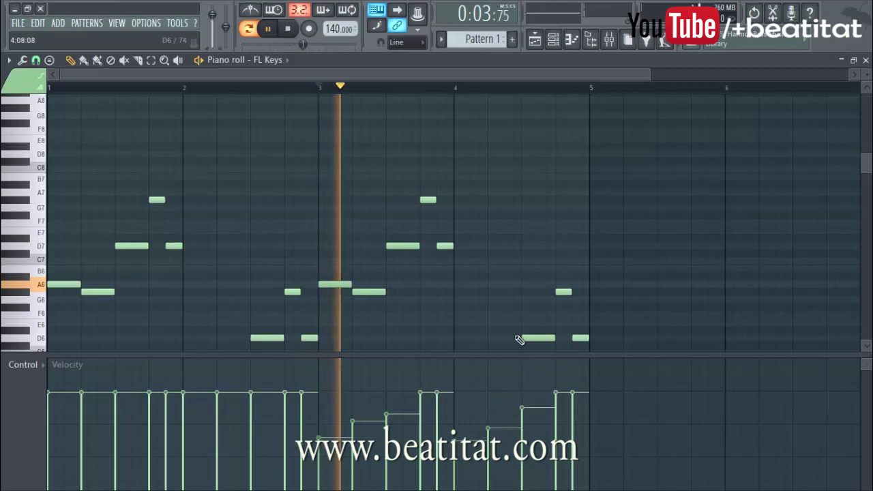
scroll(512, 325, "down", 2)
scroll(512, 326, "down", 2, "ctrl")
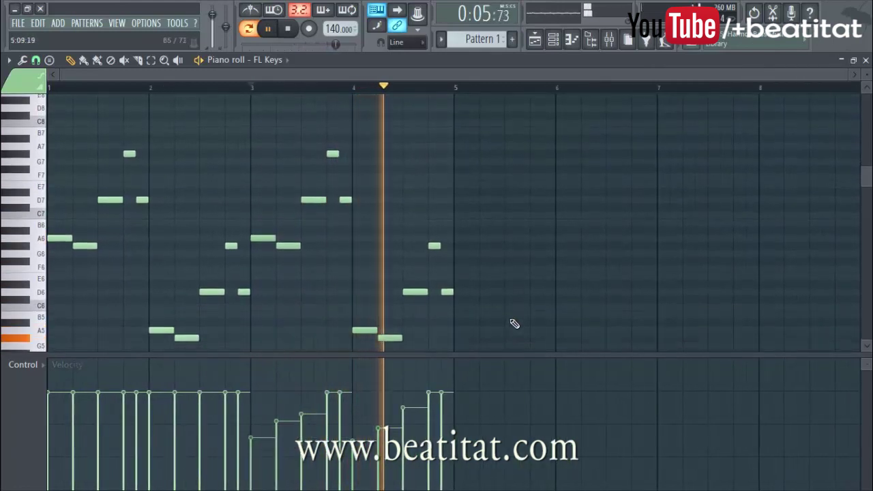
scroll(521, 303, "down", 1)
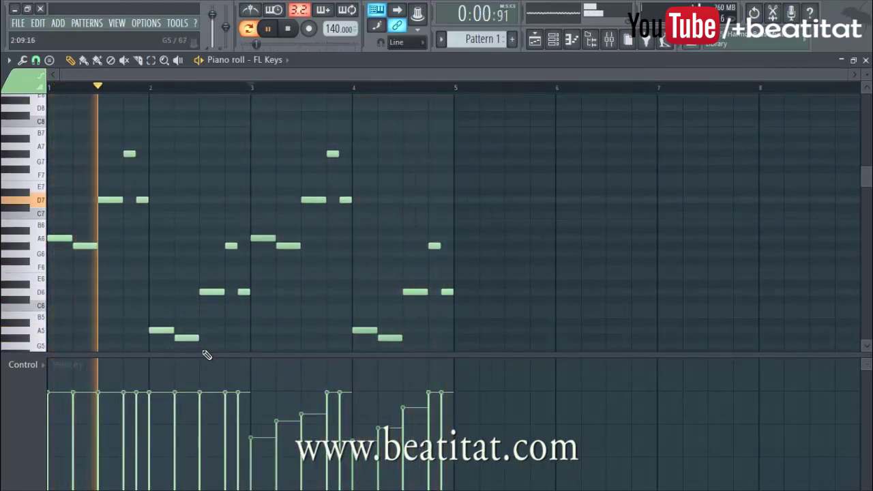
Draw a short F7 note at the start of bar 1 in enlarged note rows, removing the extra trial notes beside it
scroll(271, 226, "down", 3)
scroll(270, 226, "down", 3)
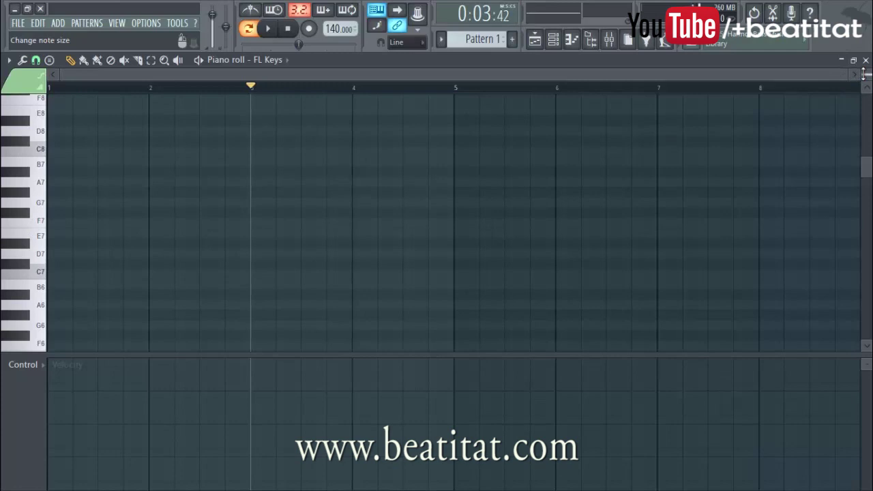
scroll(863, 74, "up", 4)
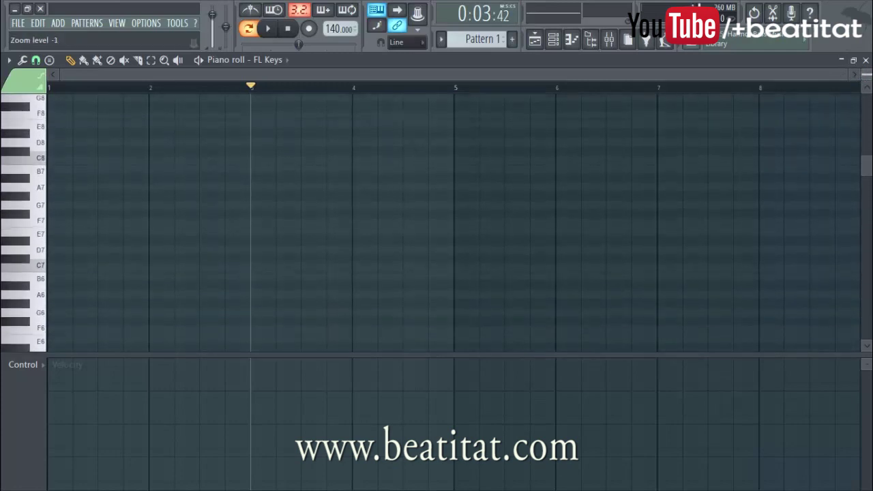
scroll(863, 74, "up", 4)
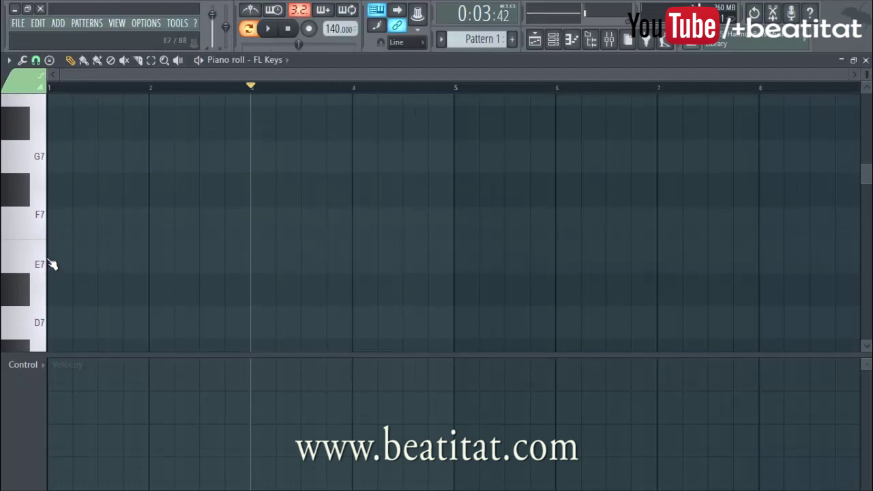
left_click(45, 232)
left_click(50, 229)
left_click(68, 222)
right_click(68, 220)
left_click(68, 222)
right_click(71, 223)
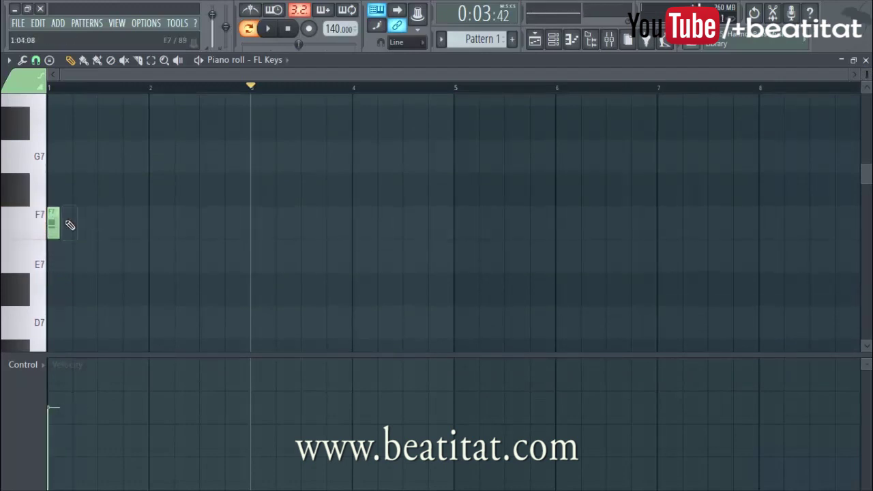
Stretch the F7 note to fill bar 1, and delete it once the note rows are back at normal height
left_click_drag(58, 220, 143, 219)
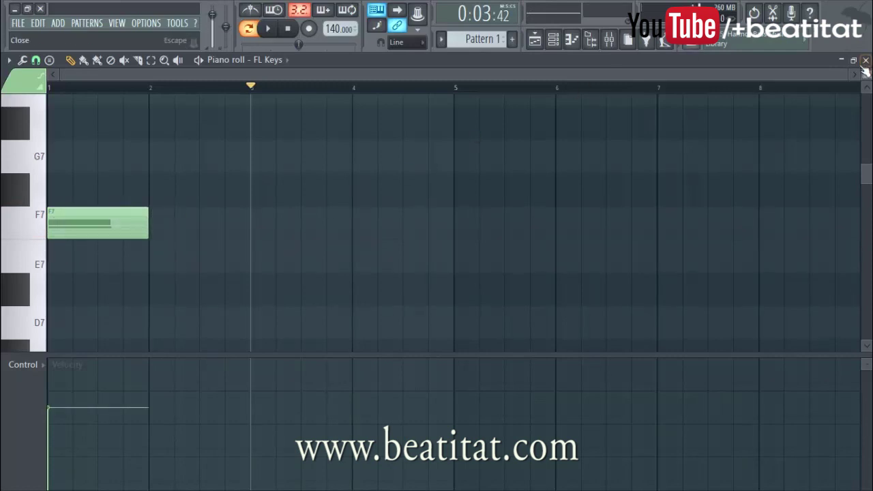
scroll(196, 219, "down", 5)
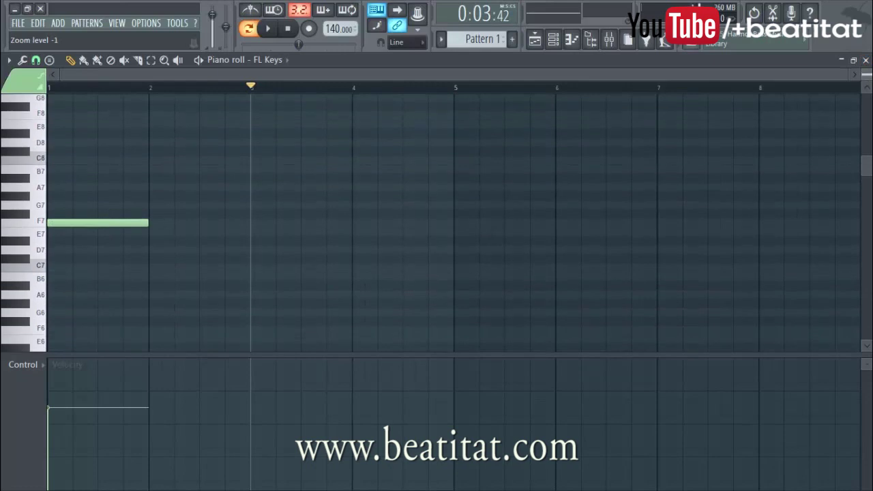
right_click(86, 219)
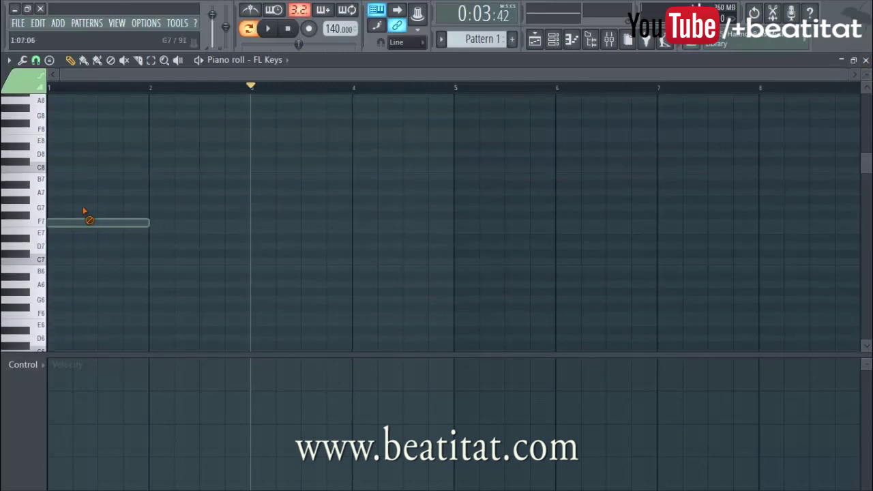
Set the piano roll's snap to 1/3 step
left_click(9, 60)
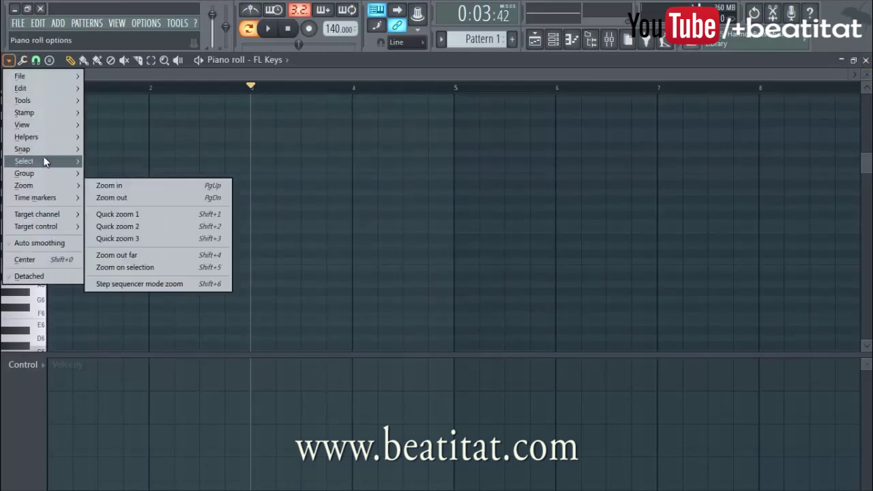
mouse_move(46, 151)
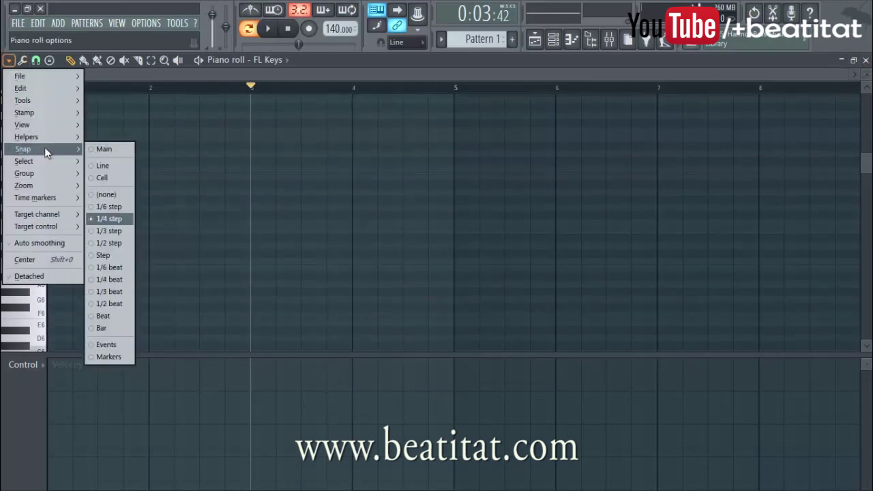
left_click(107, 232)
Draw three equal-length G7 notes filling bar 2 and play them from the start of that bar
left_click(149, 207)
left_click_drag(148, 207, 159, 209)
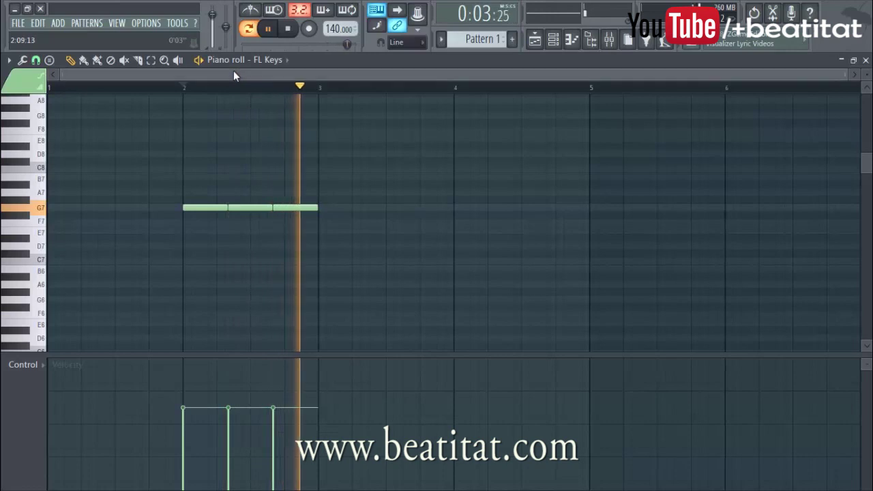
key("space")
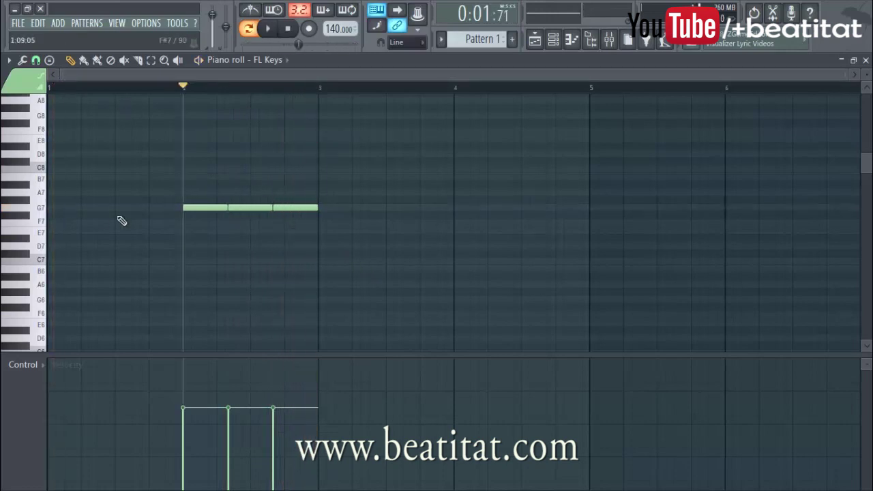
Draw four equal-length F#7 notes filling the first beat of bar 1, and play them
left_click_drag(59, 215, 22, 214)
scroll(78, 218, "up", 6)
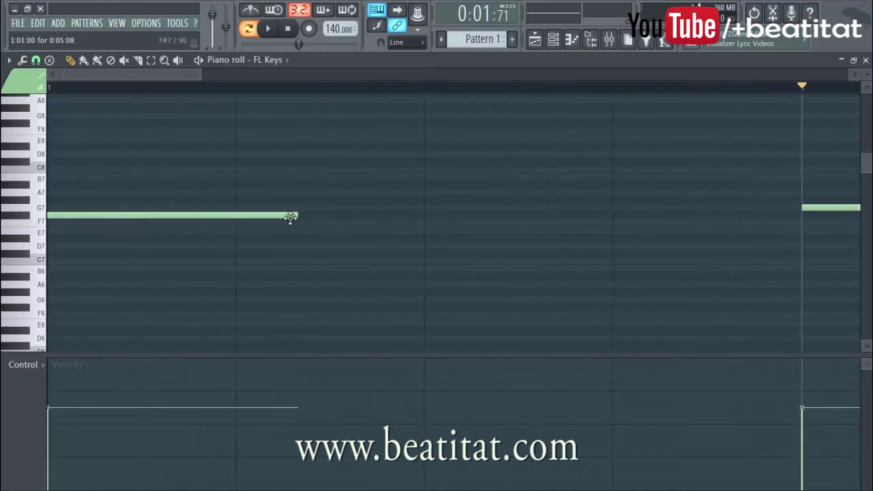
left_click_drag(294, 216, 157, 242)
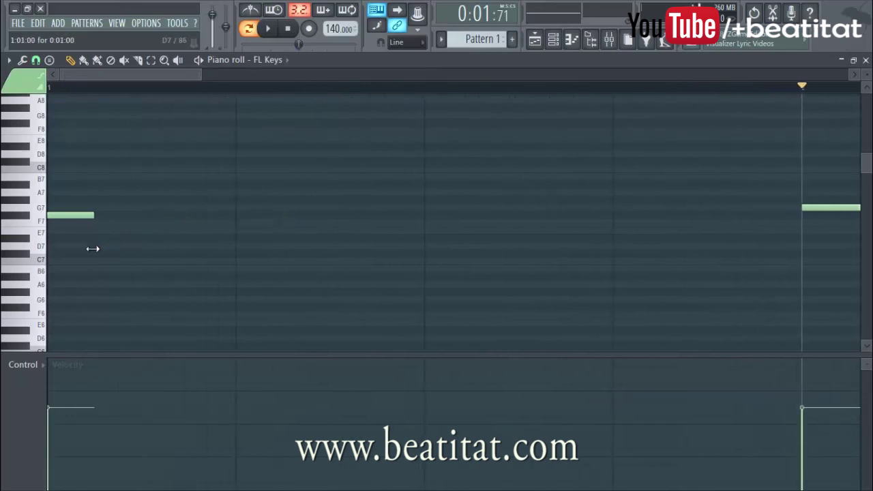
left_click(98, 216)
left_click(148, 214)
left_click(184, 217)
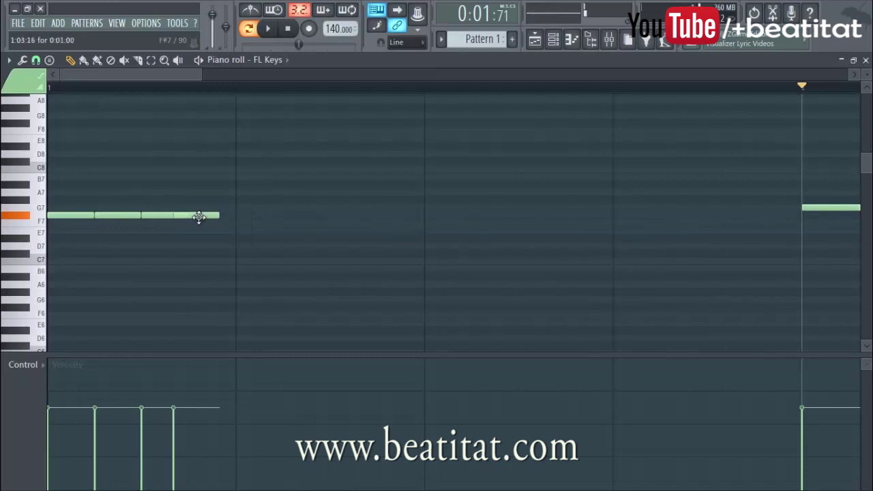
key("space")
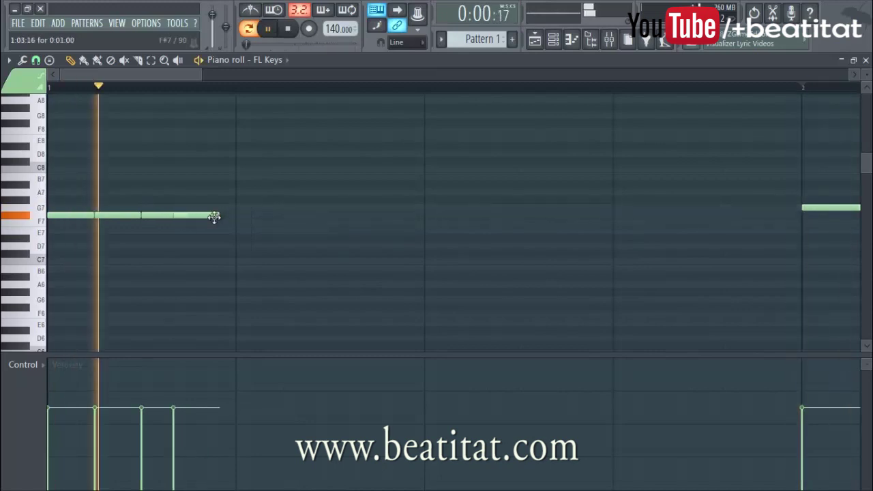
left_click_drag(216, 215, 232, 216)
Lower the velocities of the first, second and fourth F#7 notes to different levels, and play the pattern
scroll(291, 223, "down", 2)
left_click(53, 464)
left_click(68, 453)
left_click(111, 432)
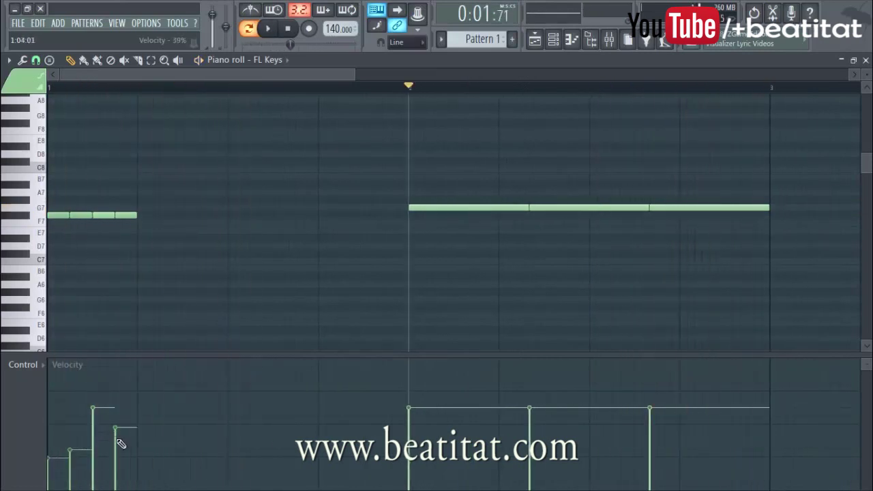
left_click(280, 27)
left_click(283, 27)
key("space")
key("space")
Draw three short, evenly spaced D8 notes in the third beat of bar 1 and start playback
left_click(235, 153)
left_click(268, 154)
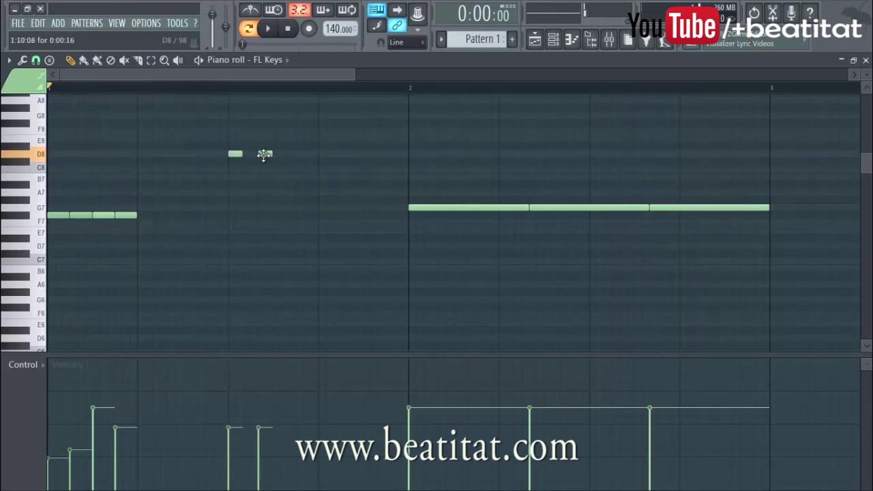
left_click(289, 153)
key("space")
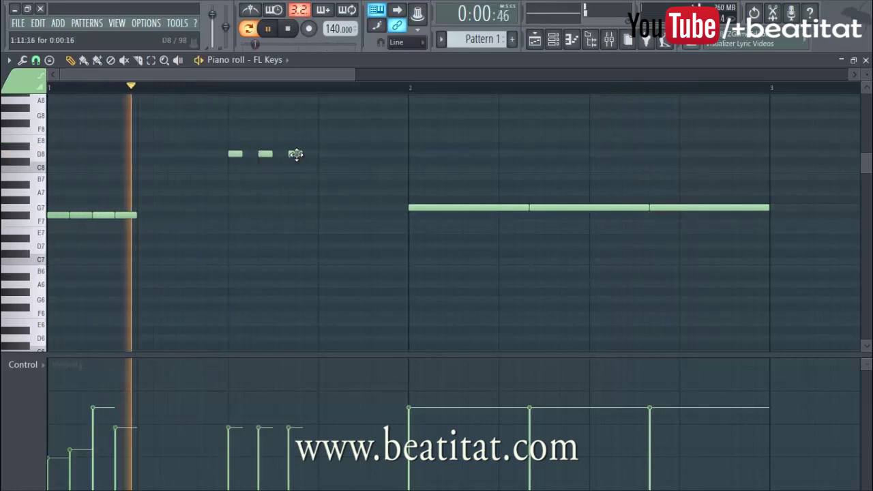
Raise the three D8 notes' velocities to uneven levels, the third highest, while the pattern plays through bar 2
left_click(230, 394)
left_click(258, 407)
left_click(289, 394)
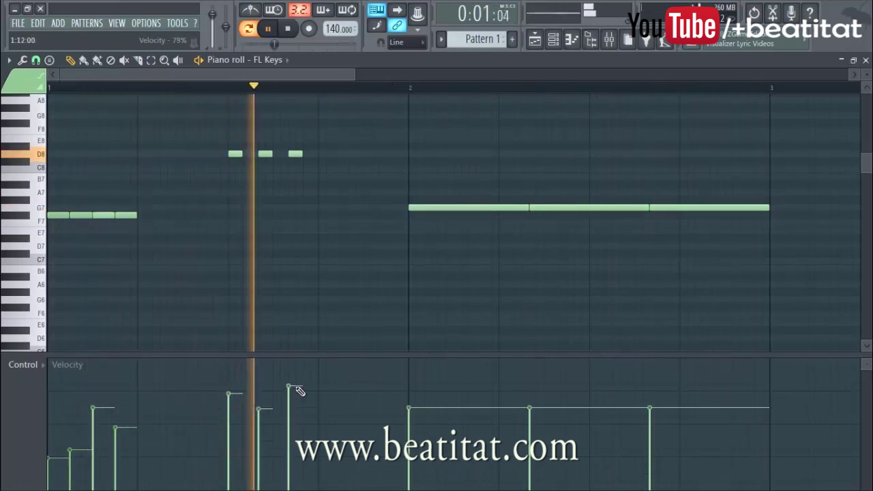
scroll(253, 242, "down", 4)
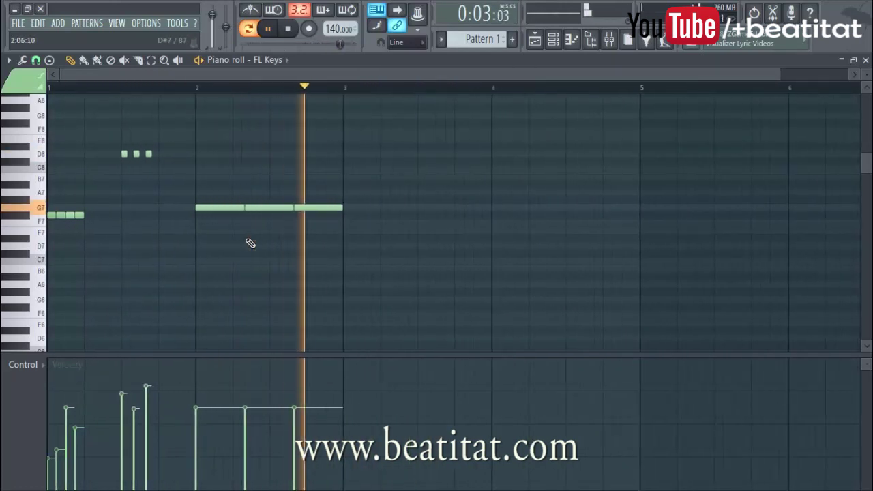
key("space")
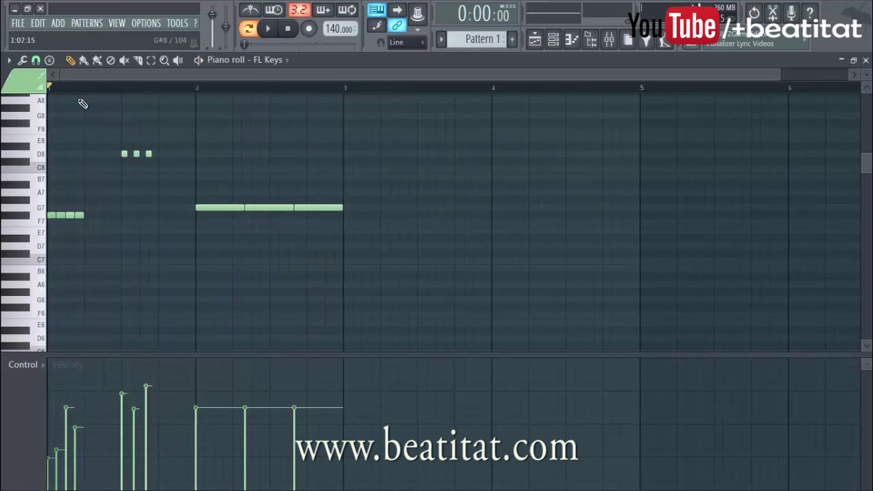
Set the piano roll's snap to 1/4 step
left_click(15, 62)
mouse_move(27, 149)
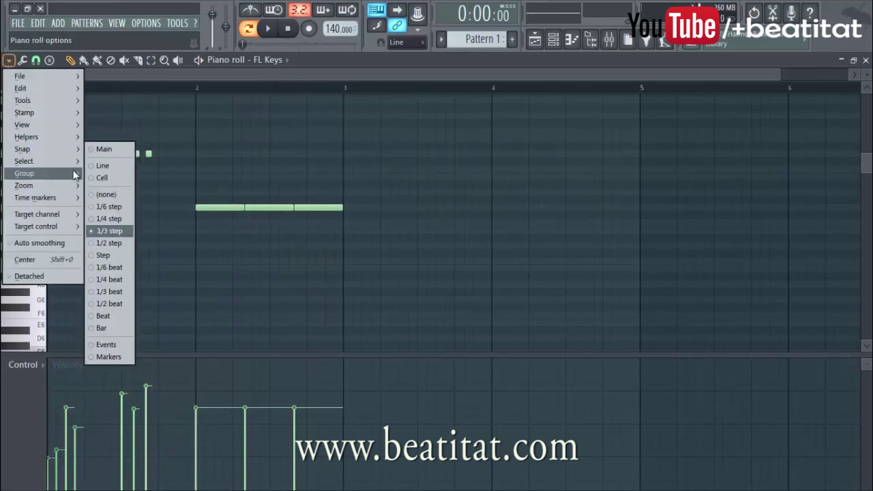
left_click(98, 219)
Draw a short C#7 note at the start of bar 2 and two equal C#7 notes filling its second beat, and play the pattern
scroll(89, 215, "up", 5)
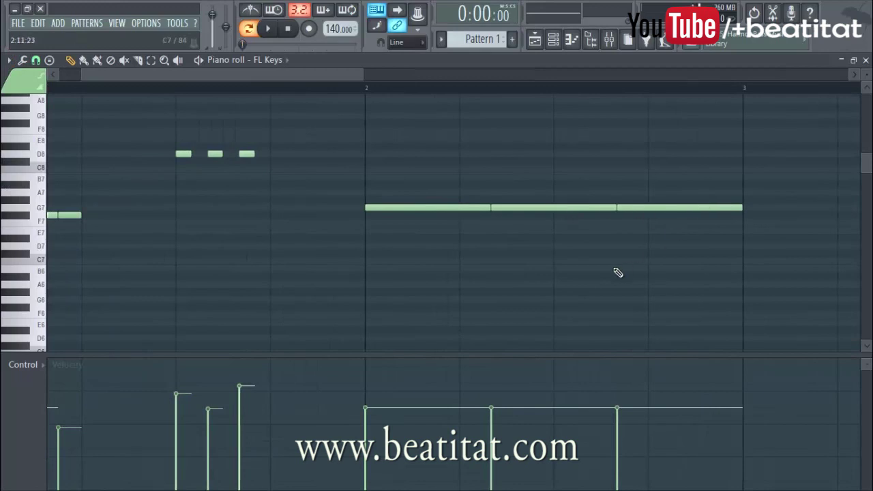
left_click(364, 254)
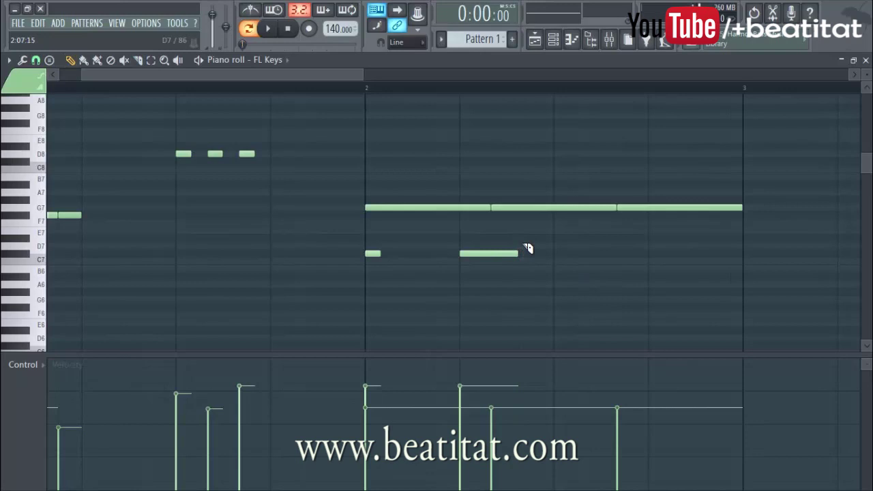
left_click(525, 249)
right_click(525, 251)
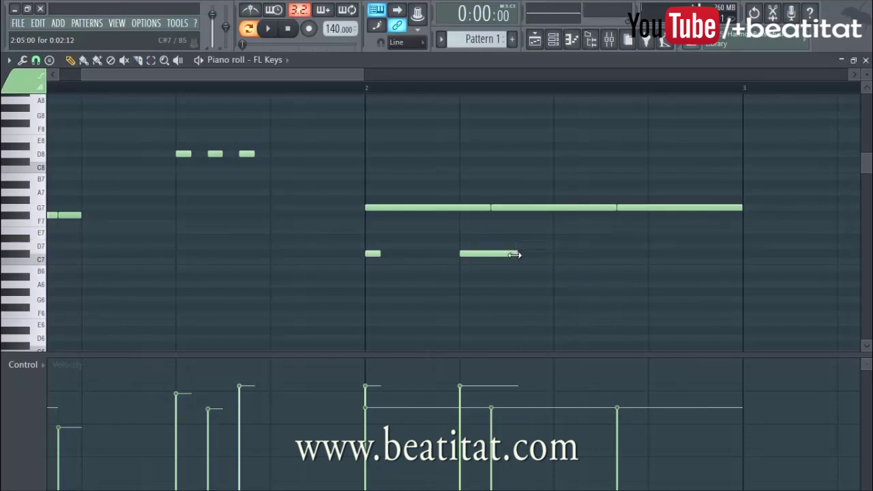
left_click(513, 254)
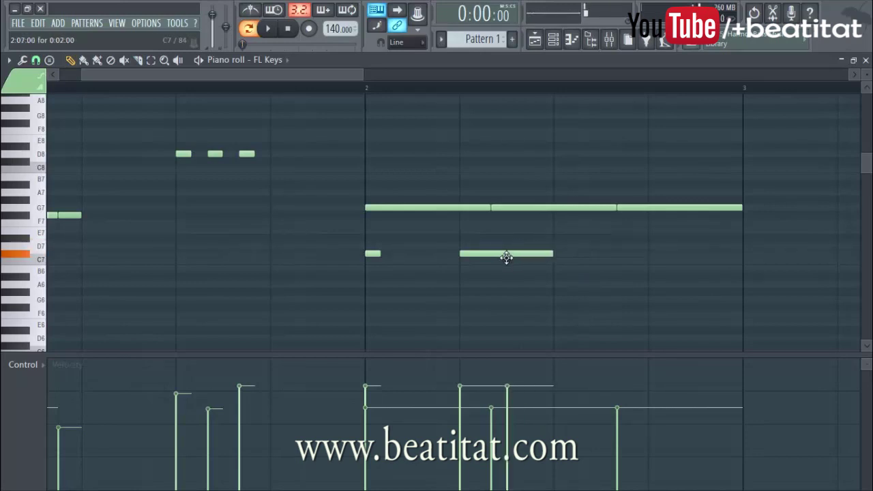
key("space")
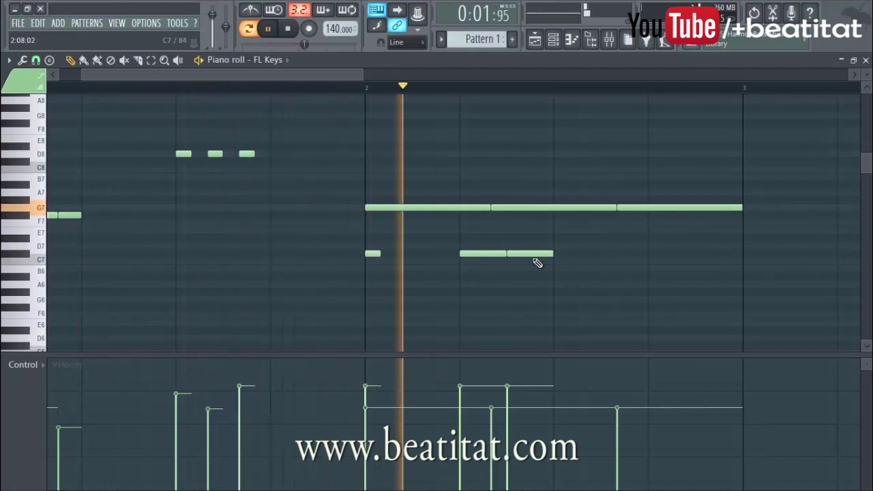
key("space")
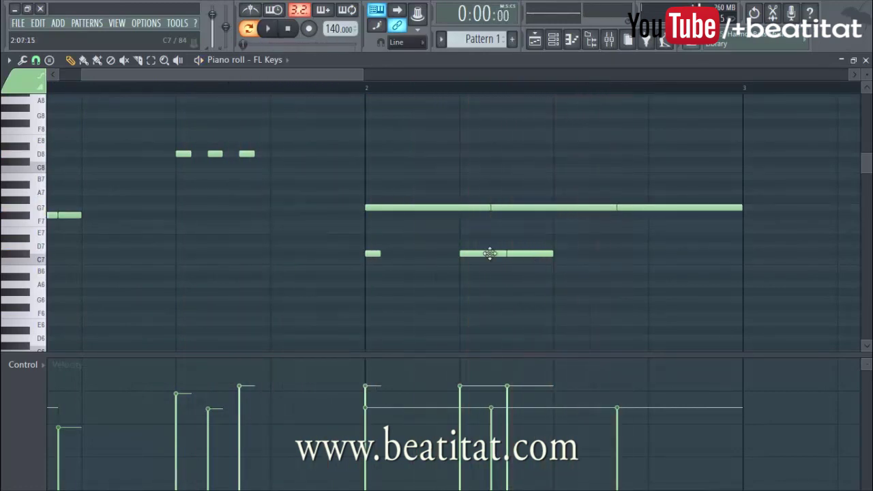
Delete the C#7 notes in bar 2 and all remaining notes to empty the piano roll
right_click(531, 254)
right_click(372, 254)
scroll(389, 224, "down", 5)
key("ctrl+a")
key("Delete")
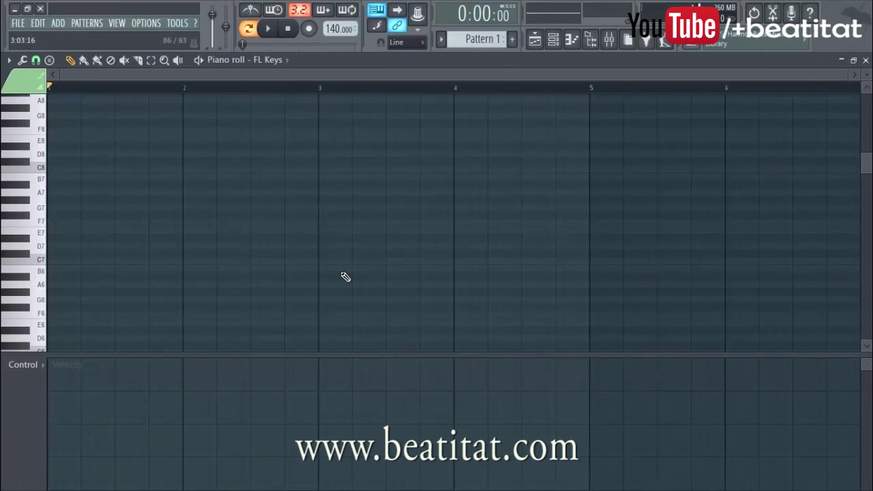